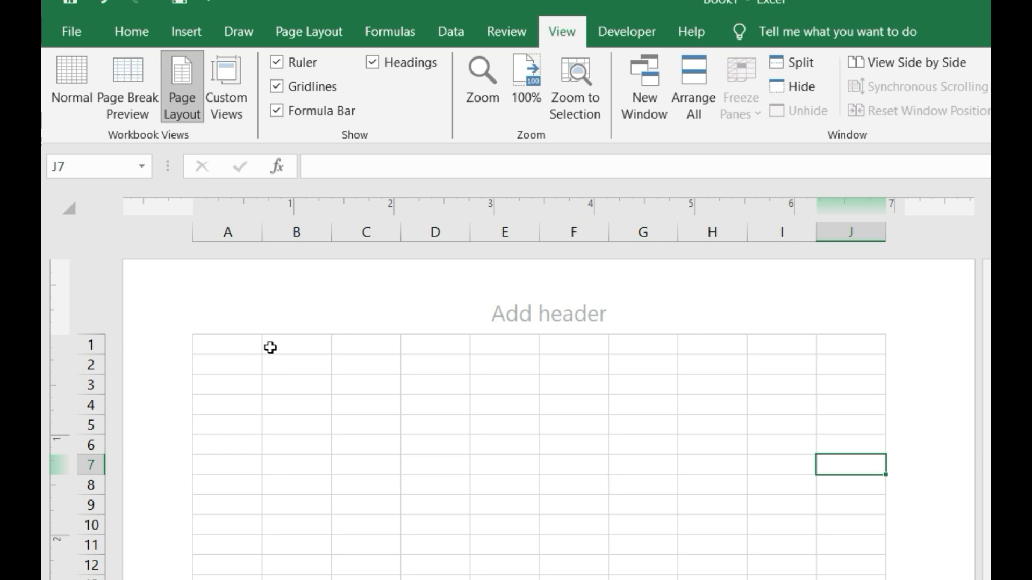
# - Widen columns B, C, D and E to about 1.45, 1.28, 1.38 inches and 162 pixels
pyautogui.moveTo(331, 231); pyautogui.dragTo(401, 226)
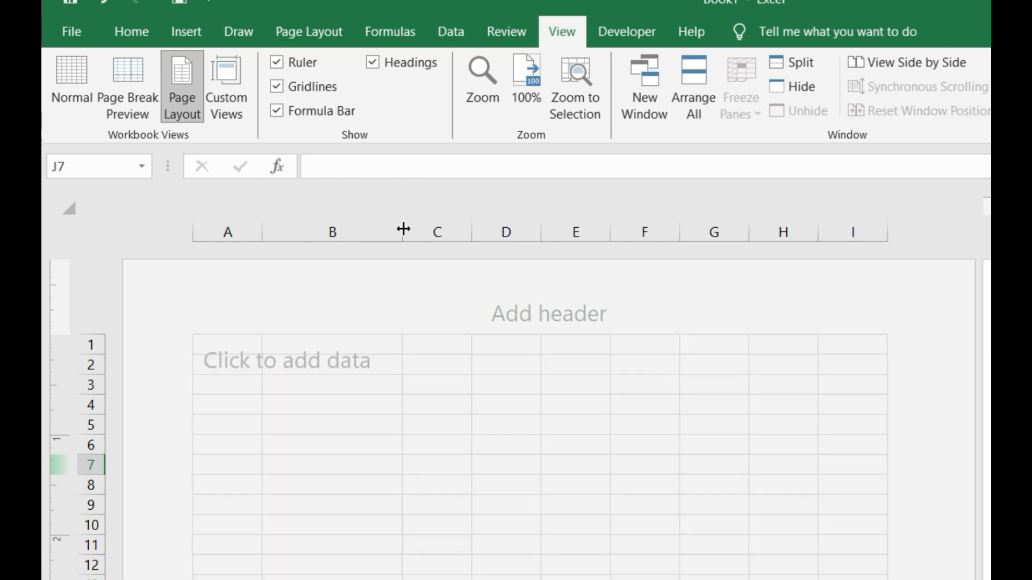
pyautogui.click(503, 355)
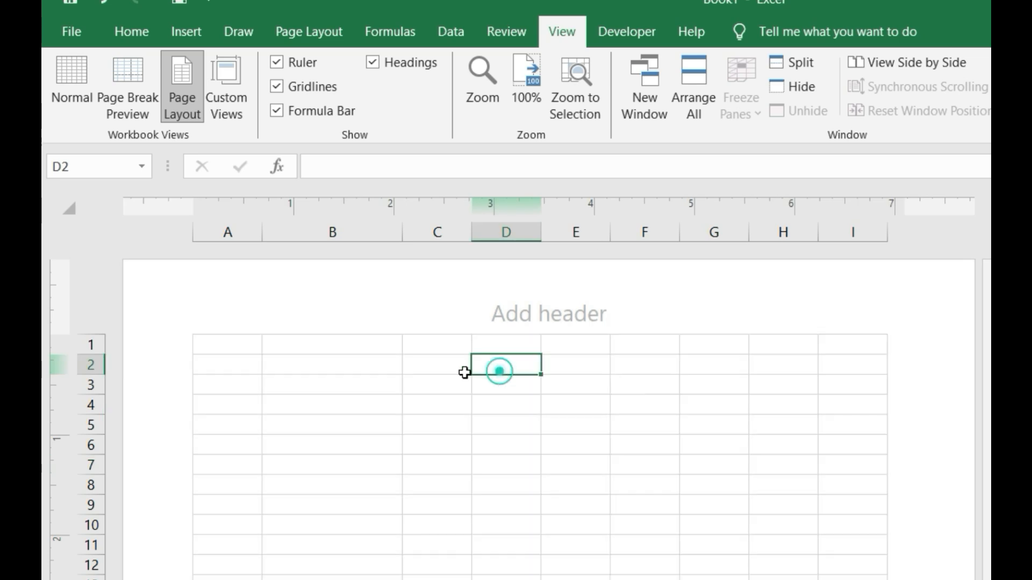
pyautogui.moveTo(470, 225); pyautogui.dragTo(541, 231)
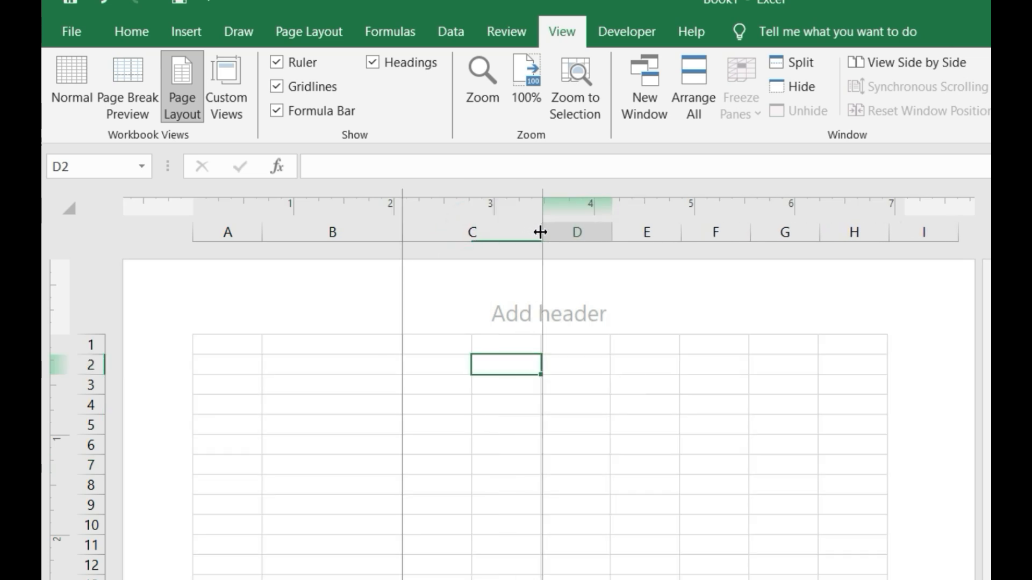
pyautogui.moveTo(619, 230); pyautogui.dragTo(681, 234)
pyautogui.moveTo(749, 222); pyautogui.dragTo(821, 237)
# - Select B1:E1 to hold the company title
pyautogui.click(366, 382)
pyautogui.click(638, 385)
pyautogui.click(747, 384)
pyautogui.click(470, 398)
pyautogui.click(341, 392)
pyautogui.click(498, 368)
pyautogui.click(634, 385)
pyautogui.click(718, 386)
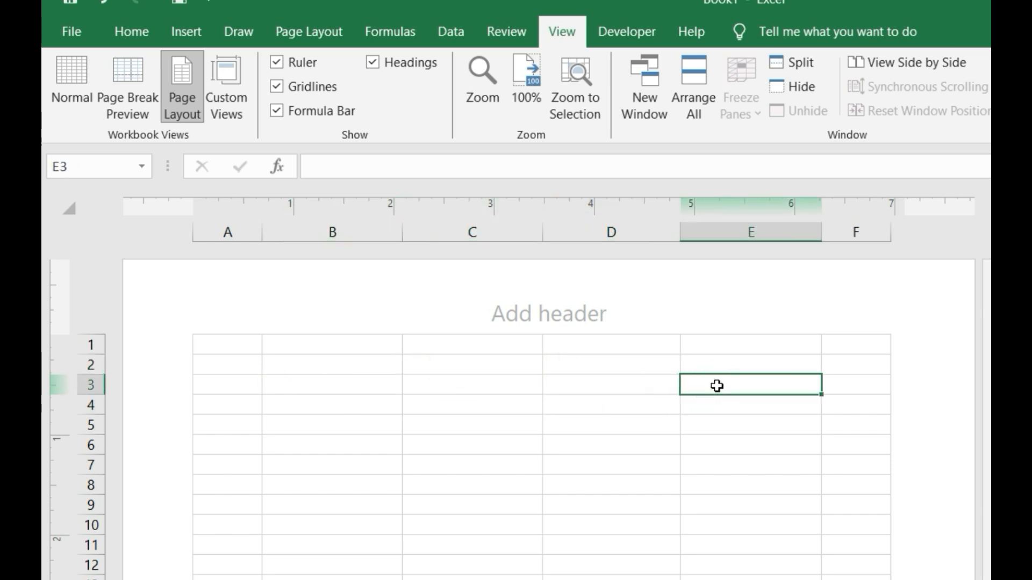
pyautogui.moveTo(244, 347); pyautogui.dragTo(734, 342)
pyautogui.click(385, 370)
pyautogui.moveTo(317, 344); pyautogui.dragTo(721, 340)
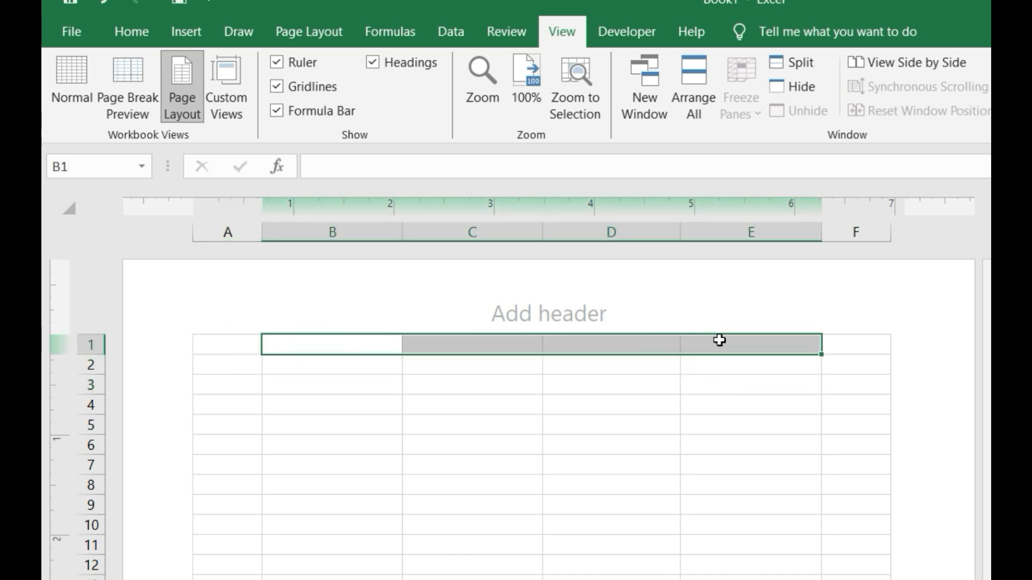
# - Merge and center B1:E1 and enter the title 'DATA TECH PVT. LTD'
pyautogui.click(124, 32)
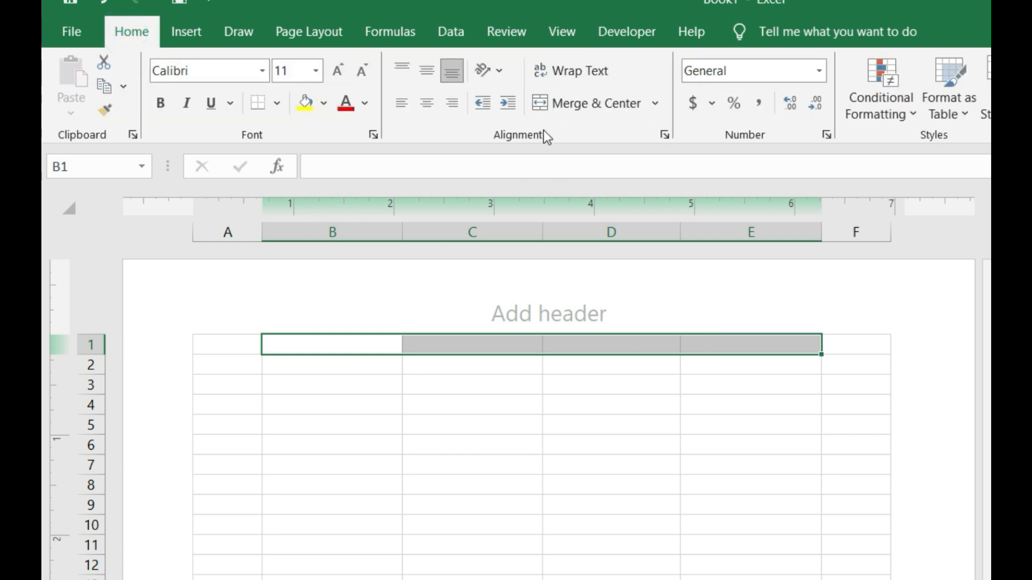
pyautogui.click(598, 104)
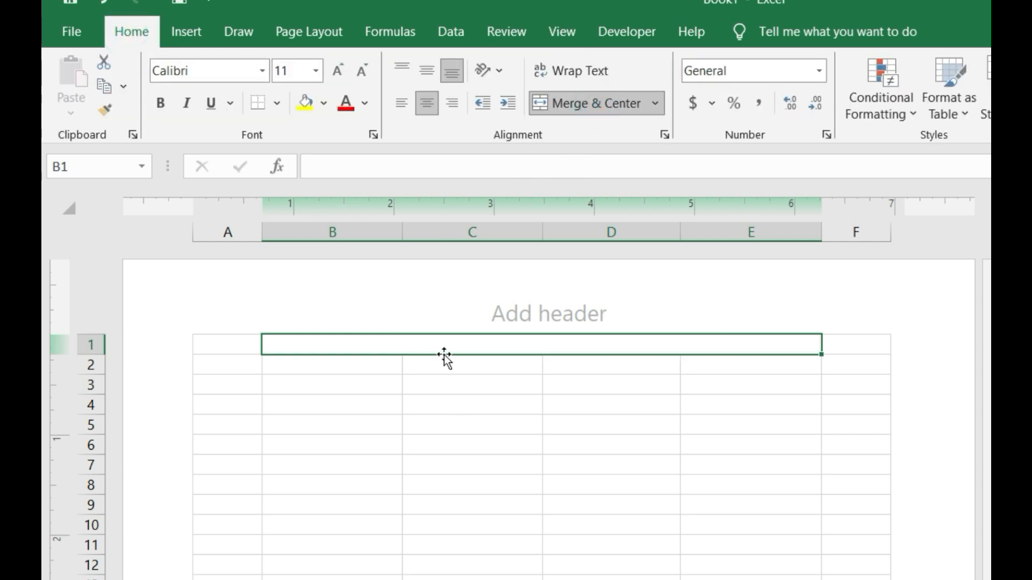
pyautogui.write('da')
pyautogui.press('BackSpace')
pyautogui.press('BackSpace')
pyautogui.write('DA')
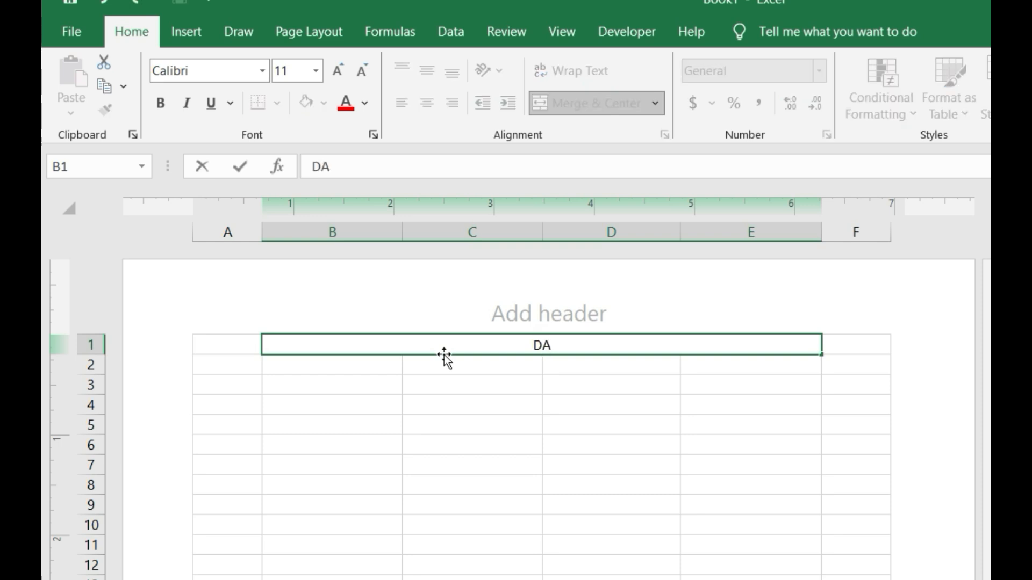
pyautogui.write('TA TECH PVT. LTD')
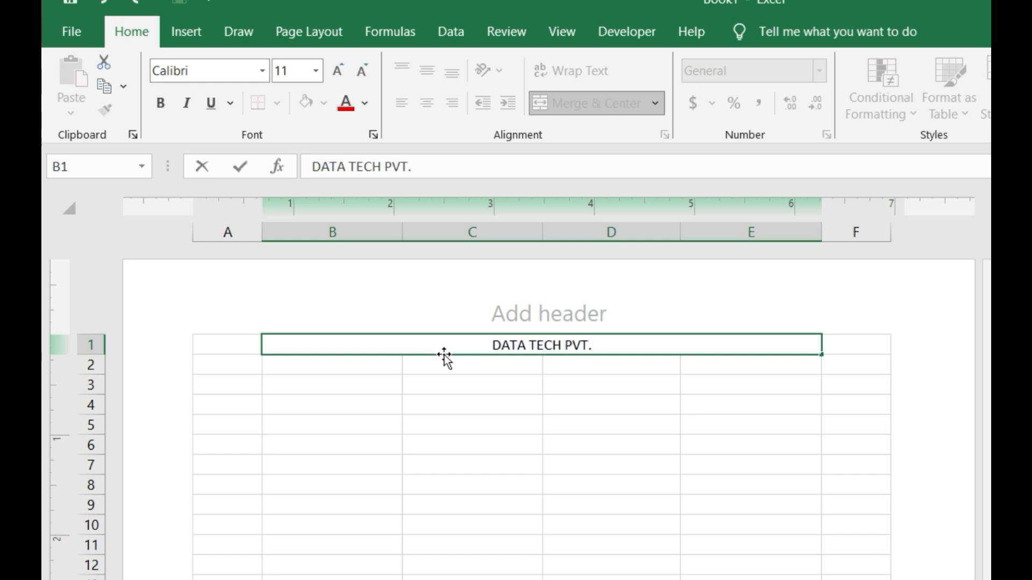
pyautogui.press('Return')
# - Format the title in bold Algerian at size 24
pyautogui.click(338, 71)
pyautogui.click(338, 70)
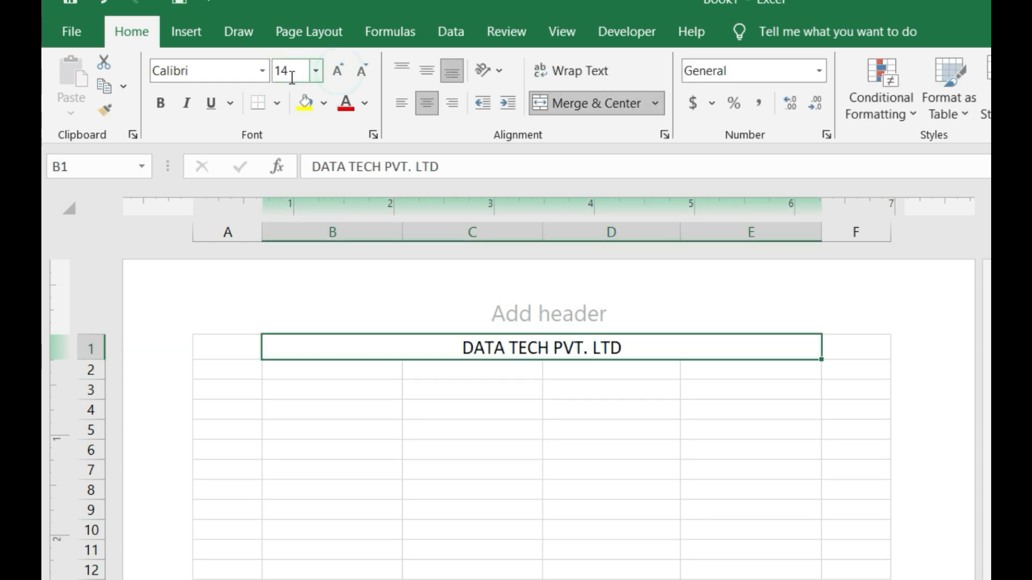
pyautogui.click(262, 70)
pyautogui.click(263, 247)
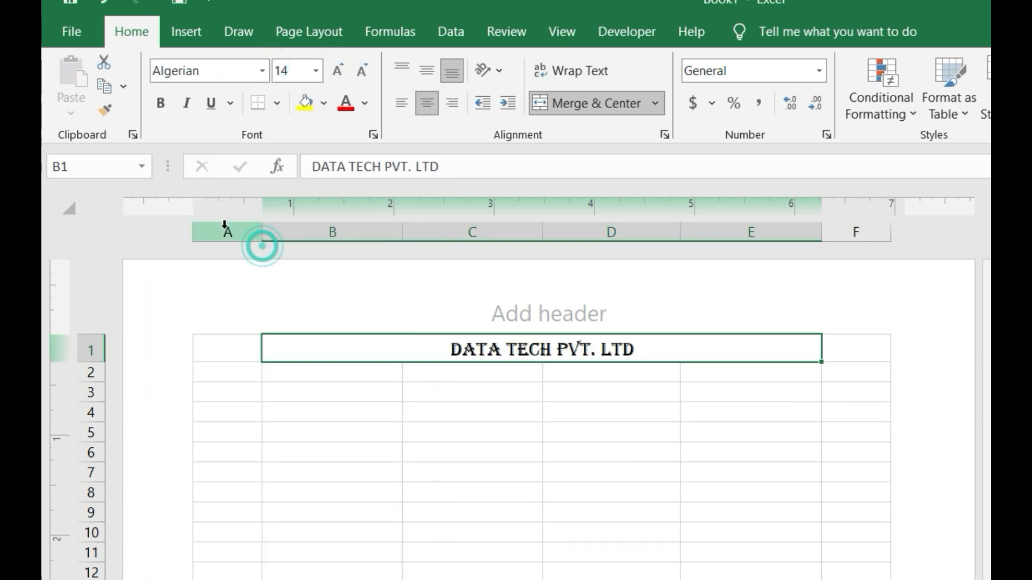
pyautogui.click(161, 104)
pyautogui.click(334, 77)
pyautogui.click(334, 77)
pyautogui.click(335, 77)
pyautogui.click(335, 76)
pyautogui.click(335, 76)
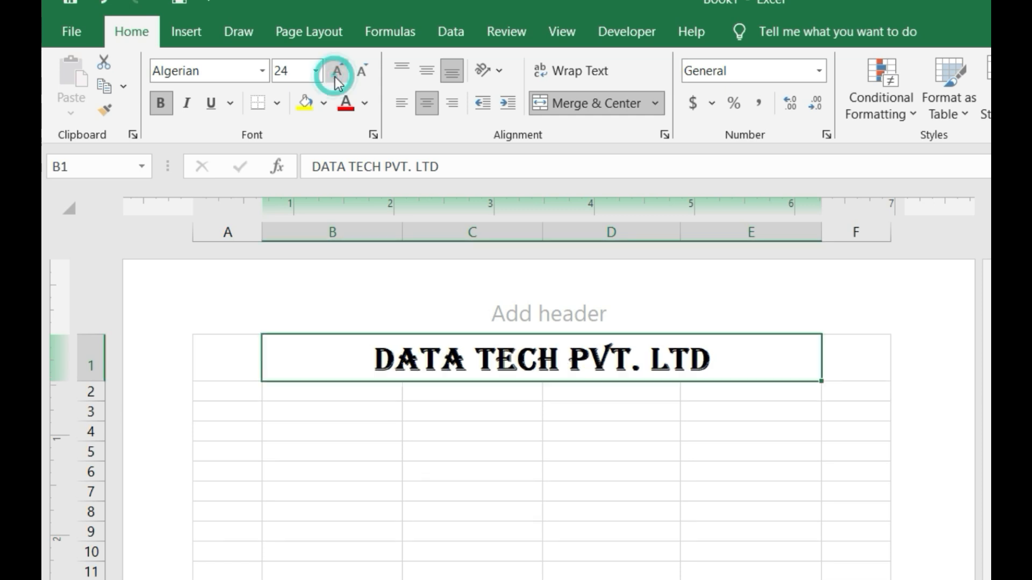
pyautogui.click(412, 446)
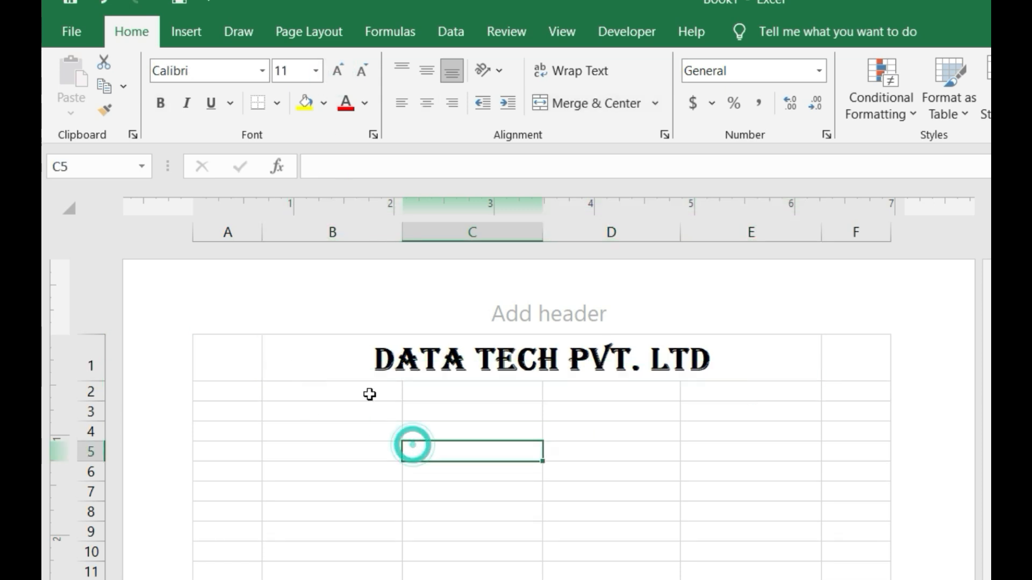
# - Merge and center B2:E2 and enter the company's address line
pyautogui.moveTo(355, 392); pyautogui.dragTo(698, 388)
pyautogui.click(587, 106)
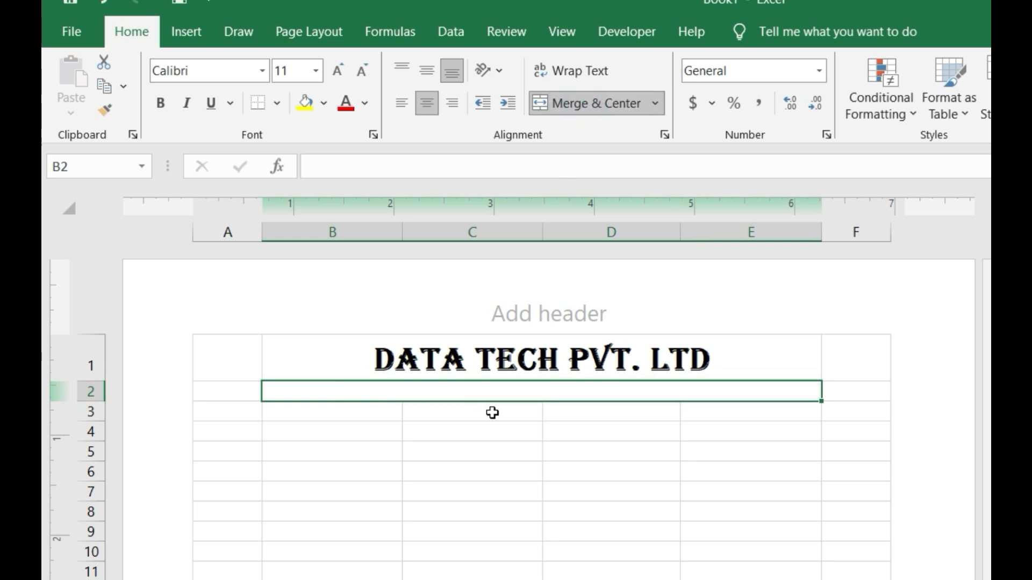
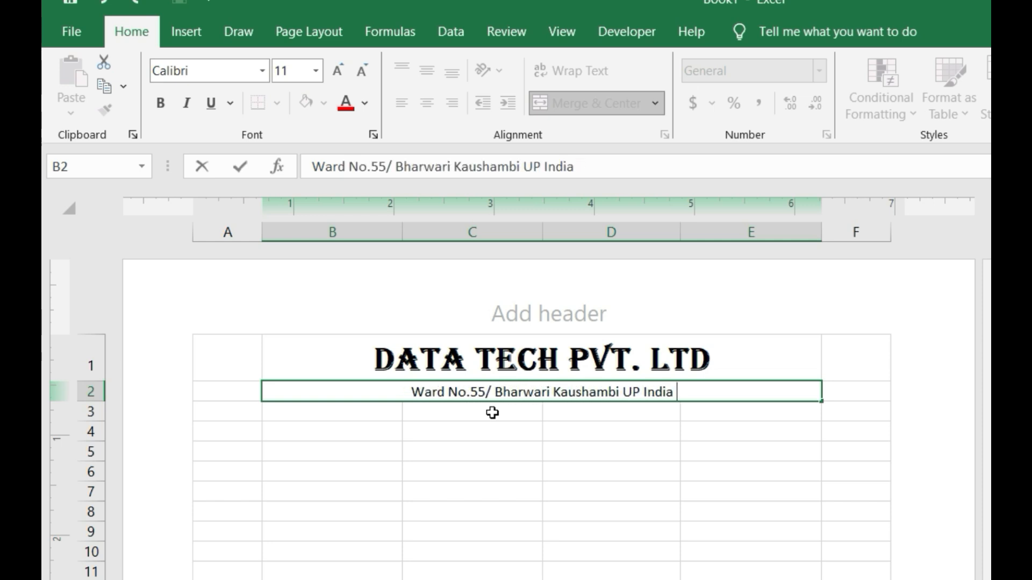
pyautogui.click(490, 457)
# - Set the address line's font size to 12
pyautogui.moveTo(302, 418); pyautogui.dragTo(594, 403)
pyautogui.click(590, 392)
pyautogui.click(338, 70)
pyautogui.click(337, 70)
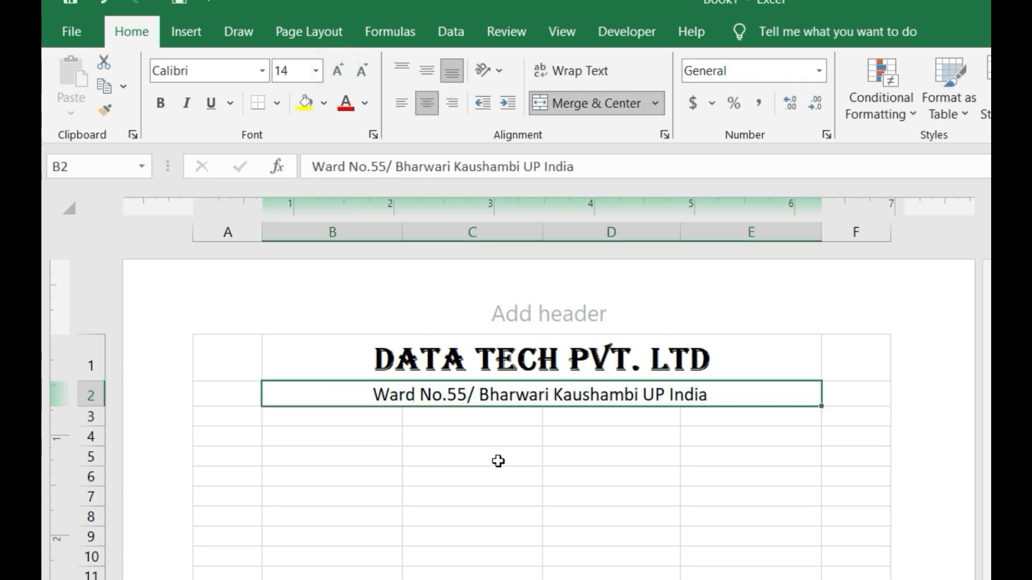
pyautogui.click(363, 72)
pyautogui.moveTo(320, 410); pyautogui.dragTo(753, 411)
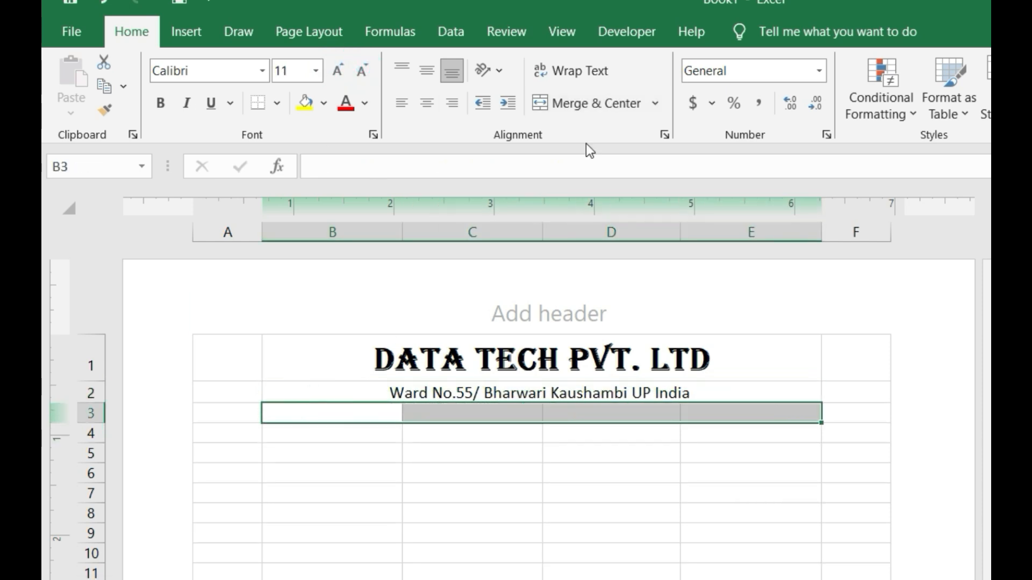
# - Merge and center B3:E3 and enter the heading 'Monthly Salary Slip'
pyautogui.click(593, 104)
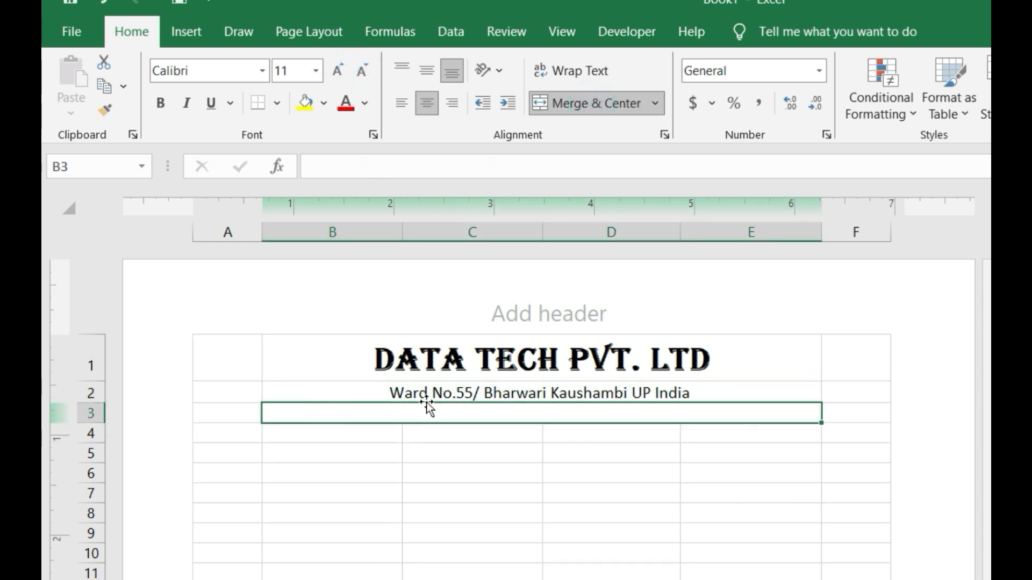
pyautogui.write('mo')
pyautogui.press('BackSpace')
pyautogui.press('BackSpace')
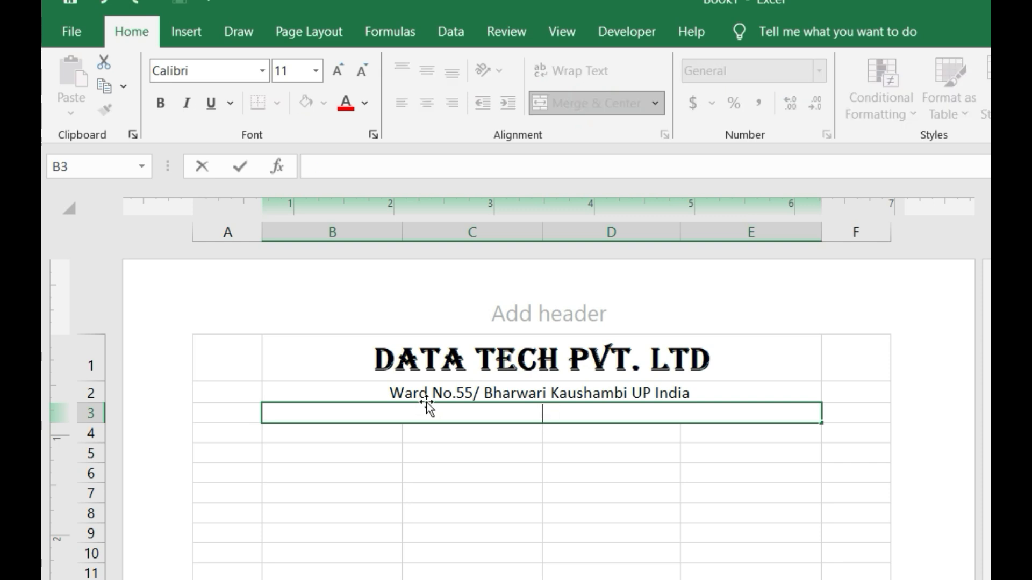
pyautogui.write('Monthly Salary Slip')
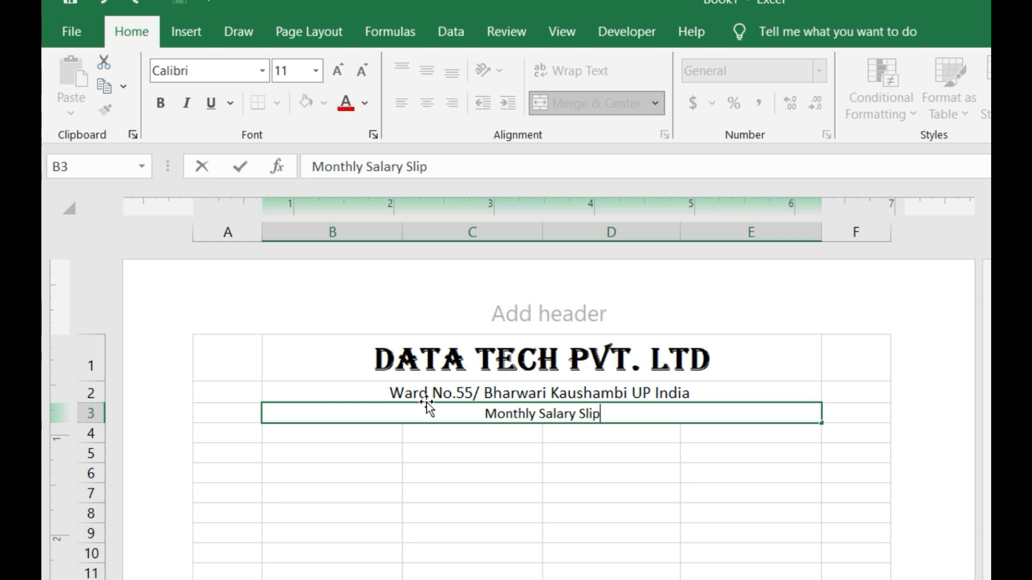
pyautogui.click(477, 454)
# - Make the Monthly Salary Slip heading bold at size 16
pyautogui.click(497, 415)
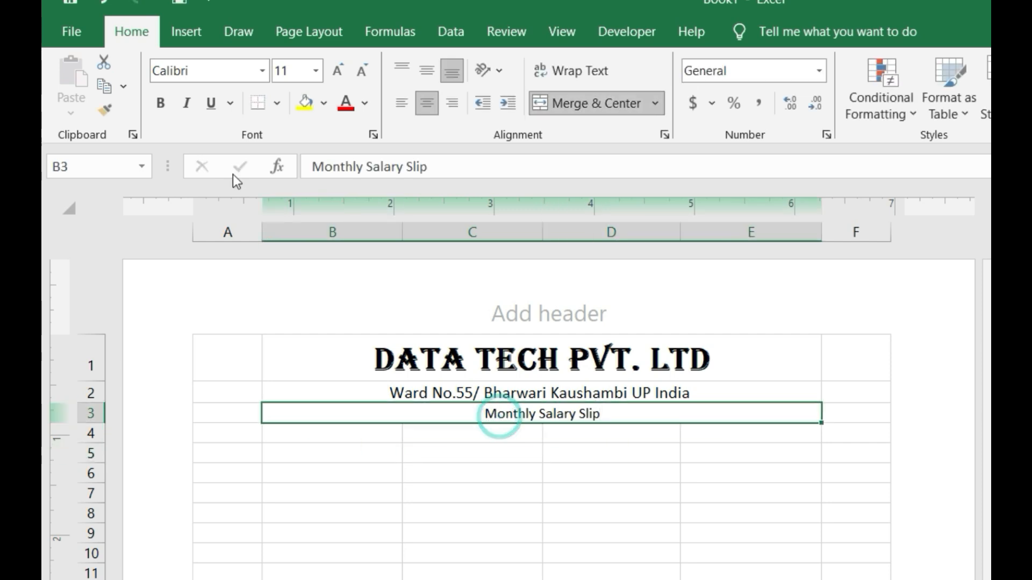
pyautogui.click(161, 102)
pyautogui.click(337, 72)
pyautogui.click(336, 72)
pyautogui.click(337, 72)
pyautogui.click(337, 73)
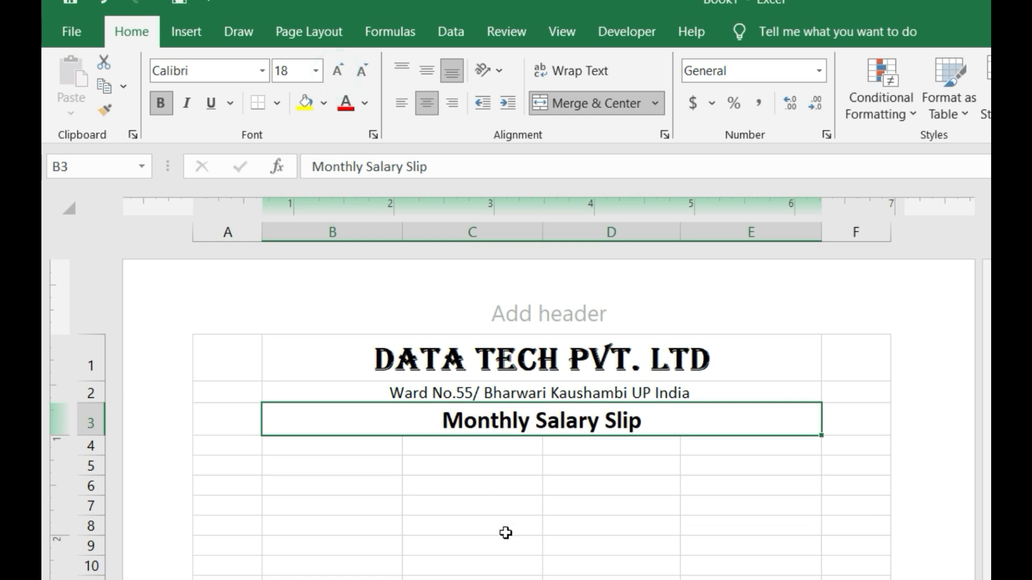
pyautogui.click(361, 71)
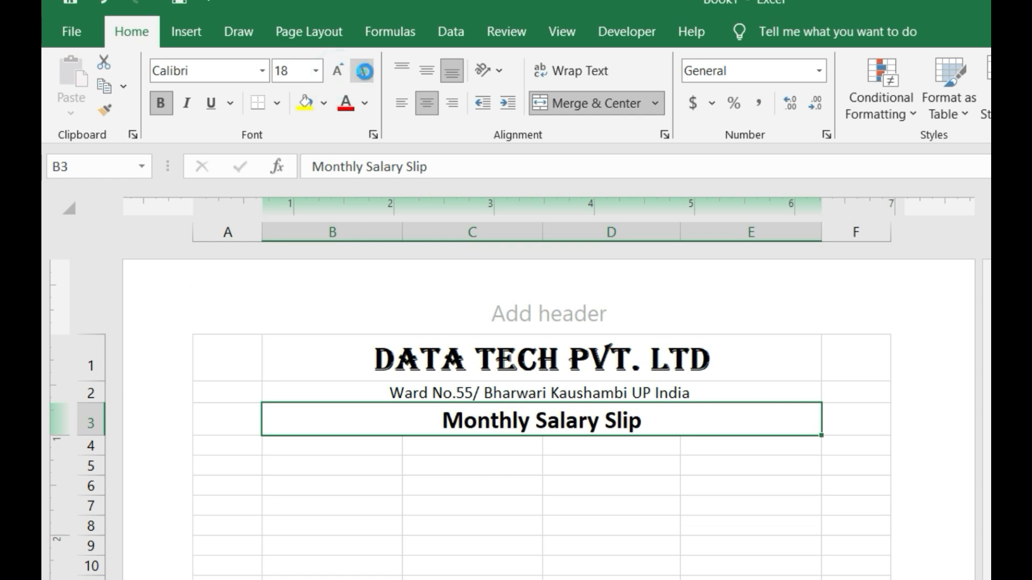
pyautogui.click(540, 475)
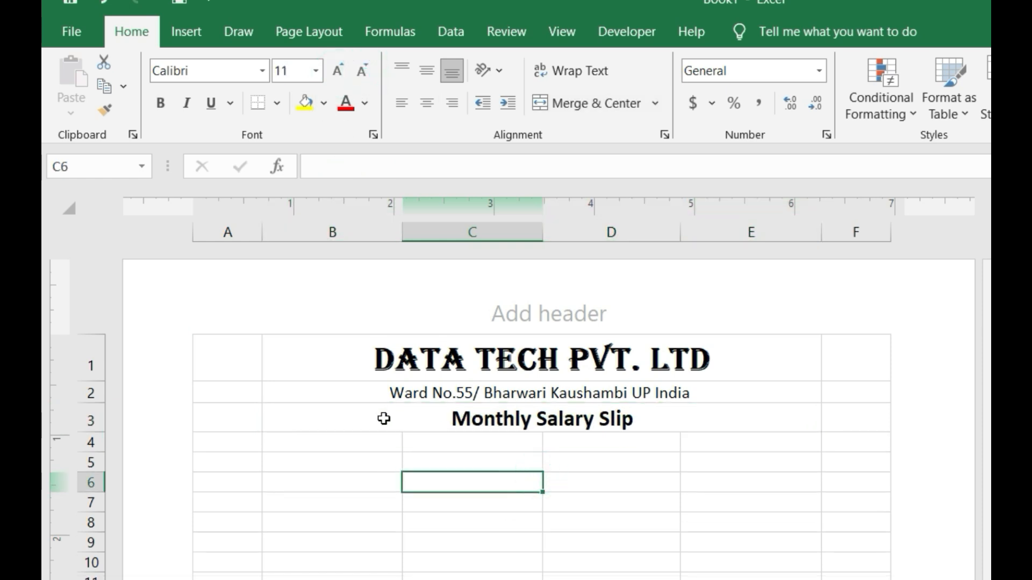
pyautogui.click(334, 425)
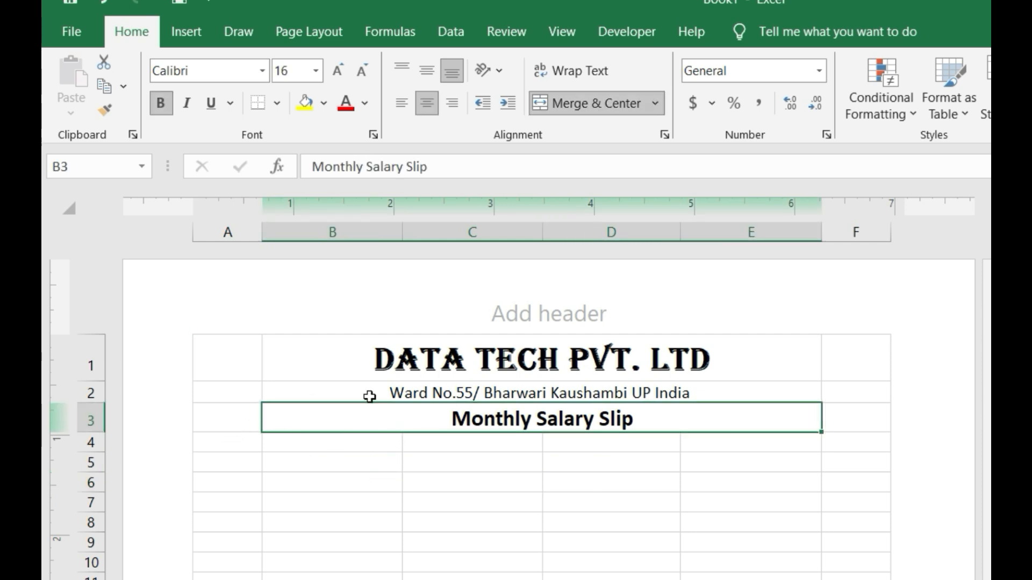
# - Apply a bottom border under the Monthly Salary Slip heading
pyautogui.click(276, 104)
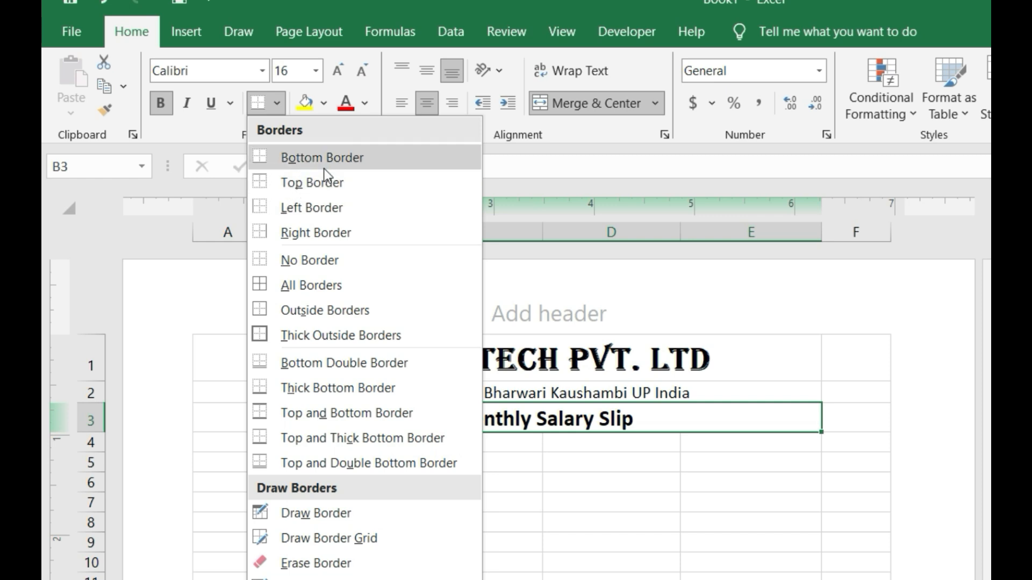
pyautogui.click(340, 157)
pyautogui.click(444, 462)
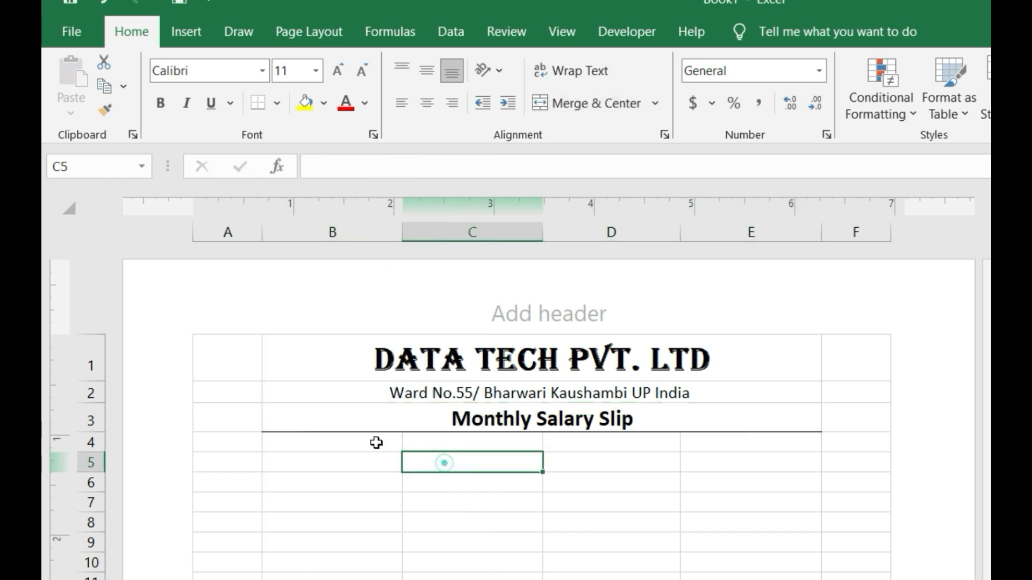
pyautogui.click(405, 419)
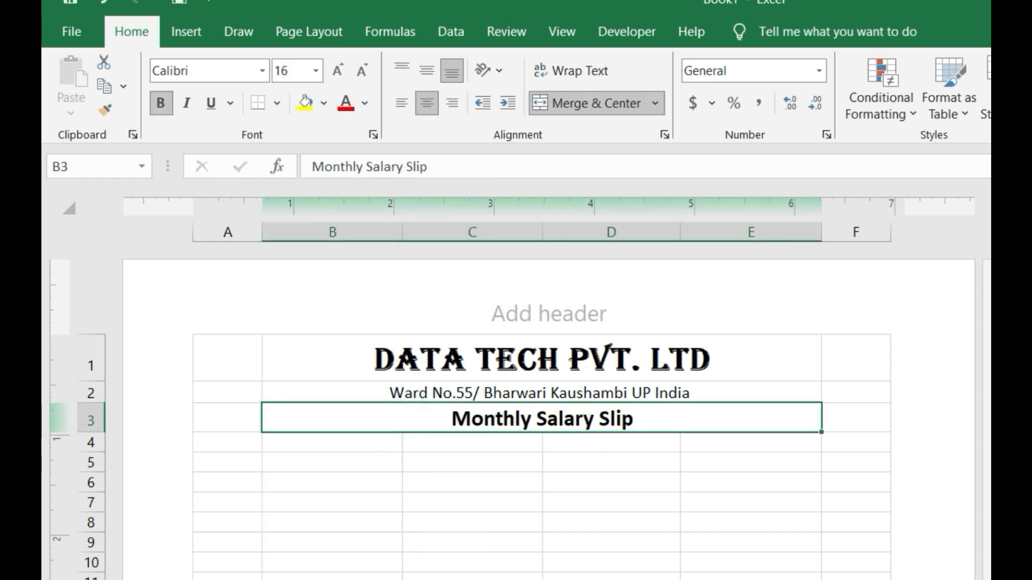
# - Draw a thicker border line beneath B3:E3 using a chosen line style
pyautogui.click(277, 103)
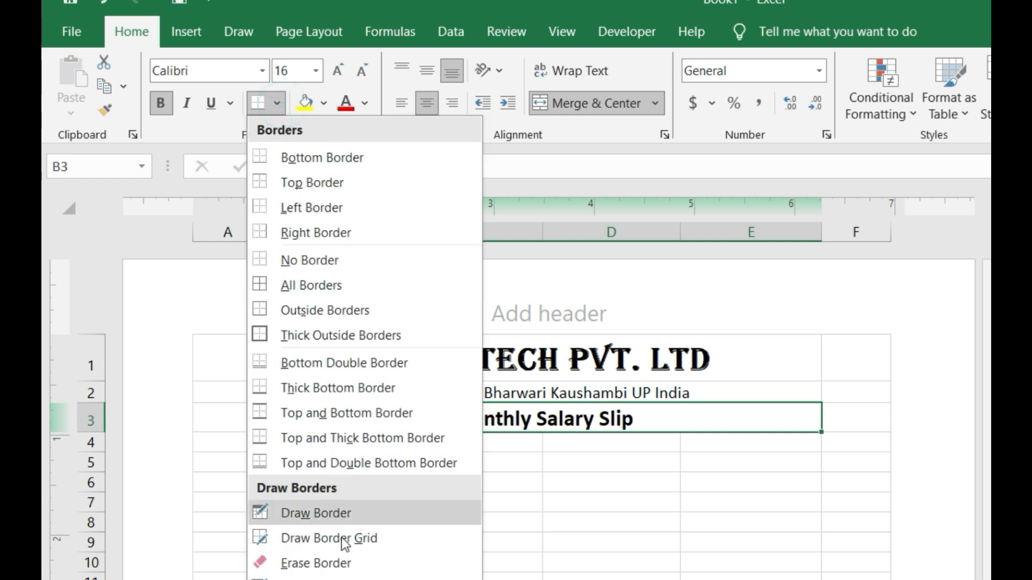
pyautogui.moveTo(344, 579)
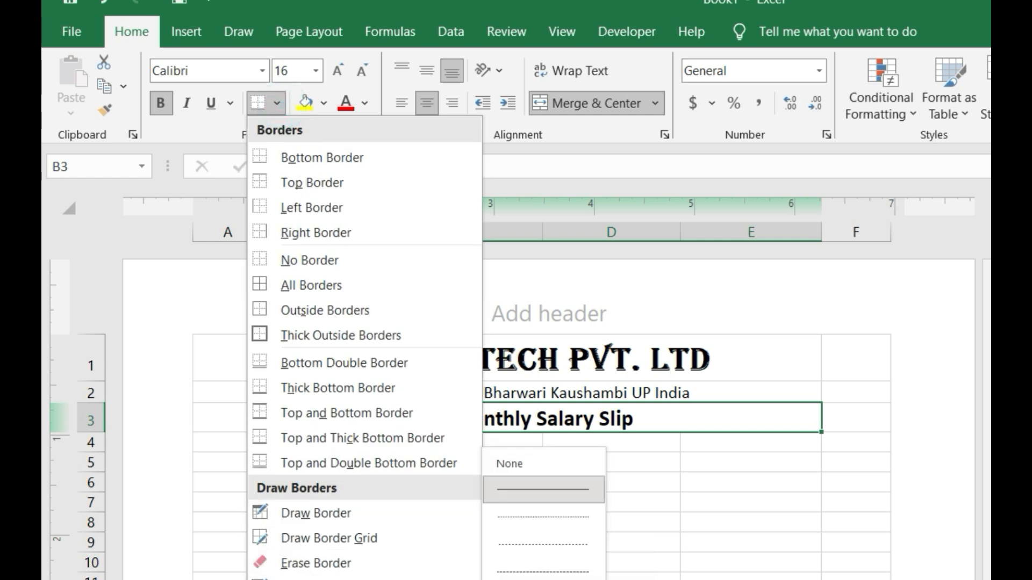
pyautogui.click(543, 490)
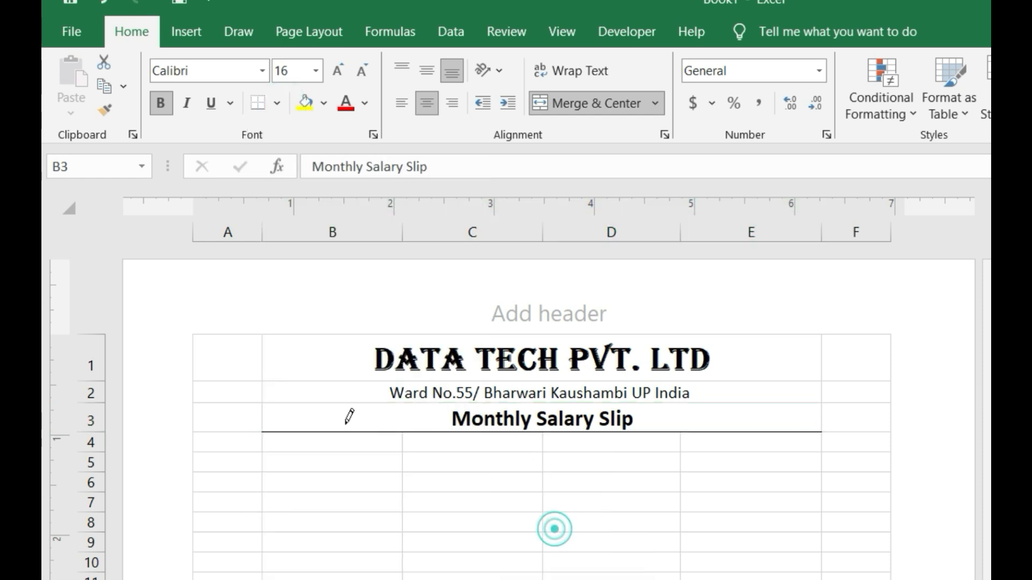
pyautogui.moveTo(271, 431)
pyautogui.mouseDown()
pyautogui.moveTo(538, 418)
pyautogui.moveTo(774, 428)
pyautogui.mouseUp()
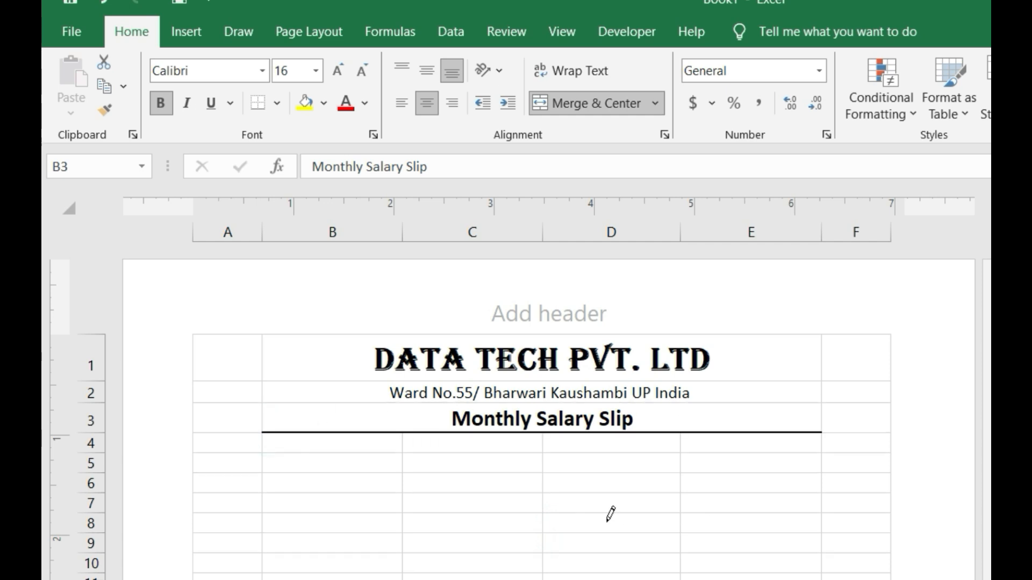
pyautogui.click(599, 518)
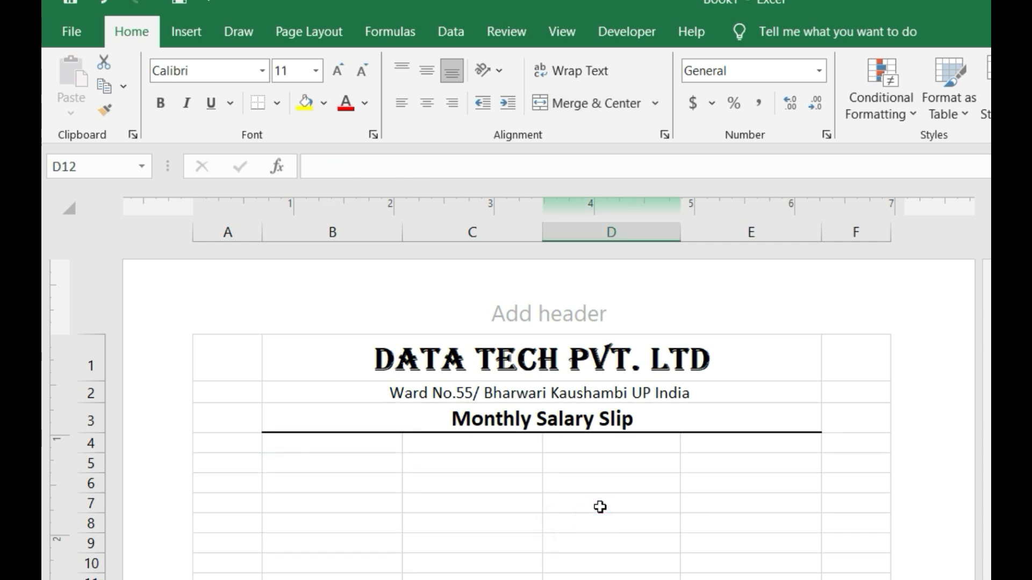
pyautogui.click(318, 462)
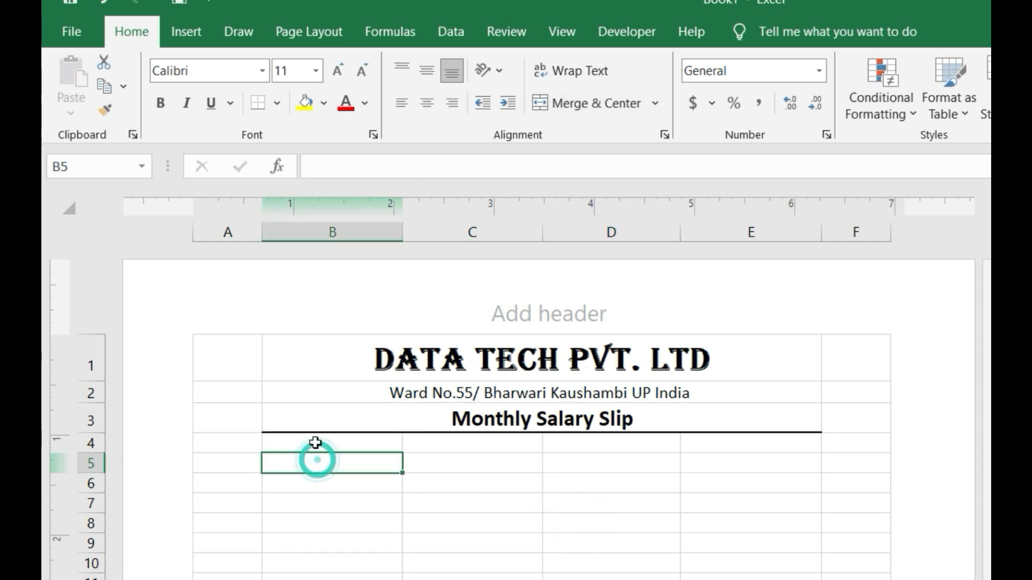
# - Enter 'Employees ID' in B5 and 'Designation' in B6
pyautogui.click(314, 439)
pyautogui.click(316, 463)
pyautogui.write('Employees ID')
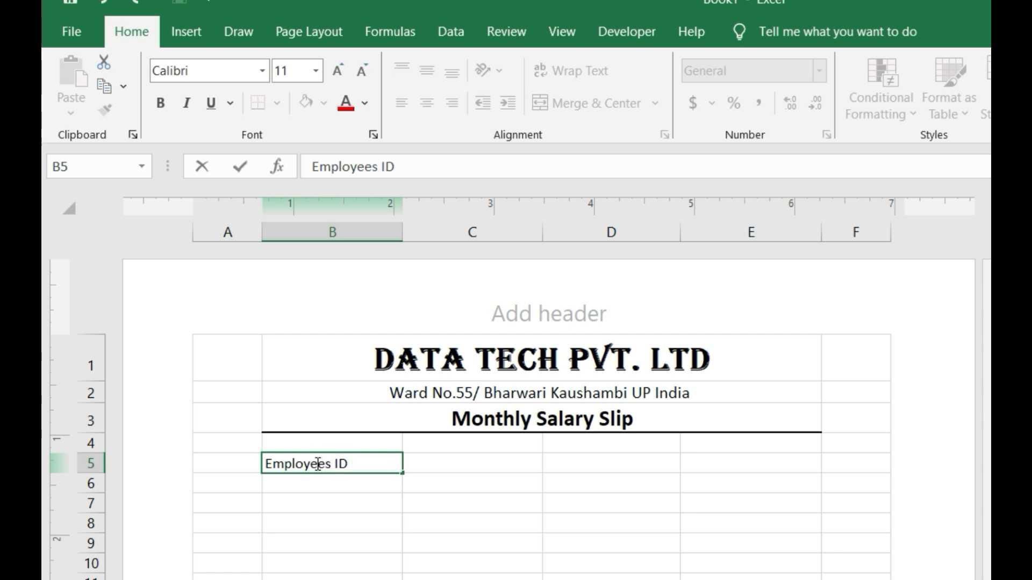
pyautogui.click(316, 484)
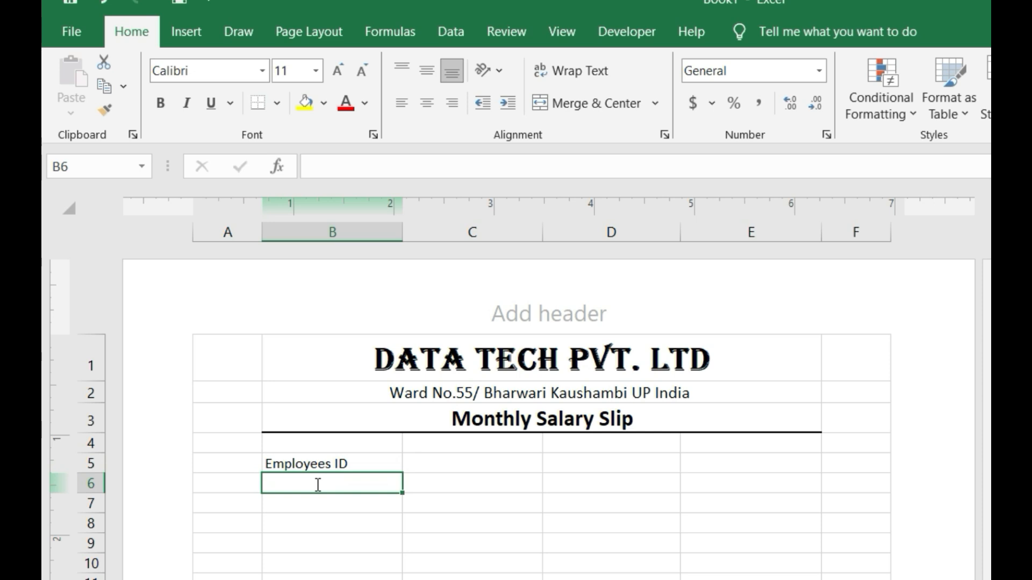
pyautogui.write('Designation')
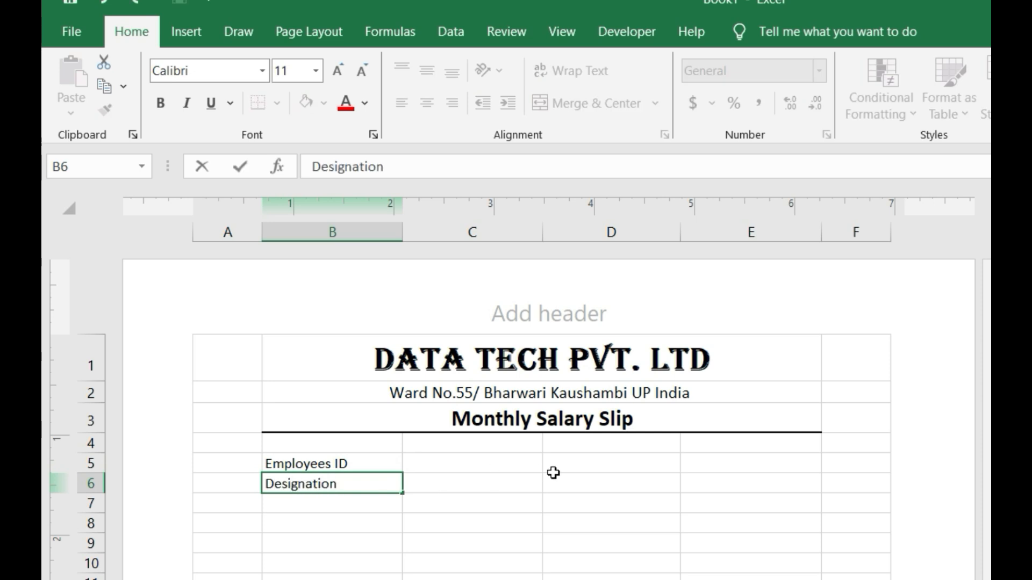
pyautogui.click(606, 471)
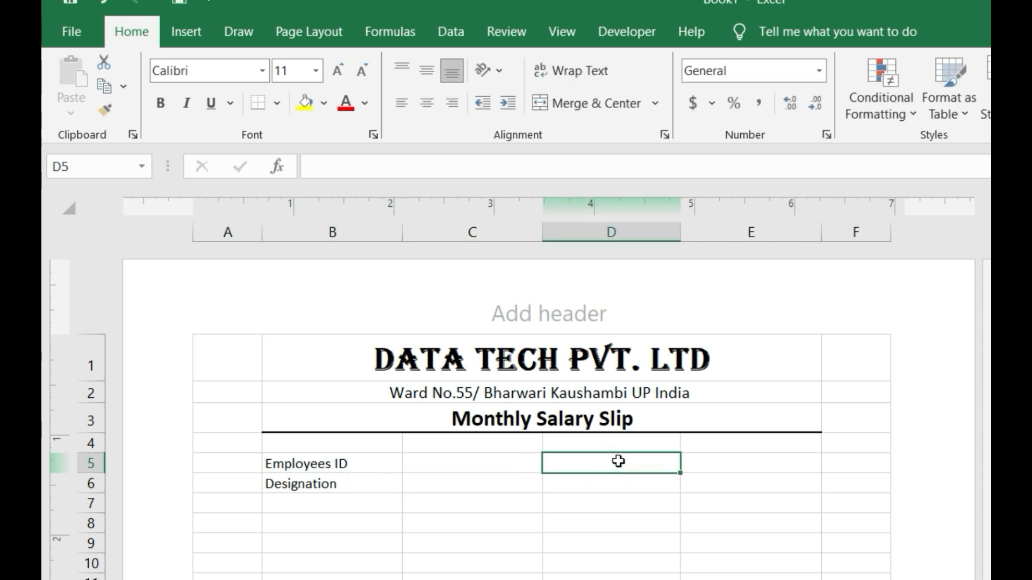
# - Enter 'Employees Name' in D5 and 'Month & Year' in D6
pyautogui.write('Emplo')
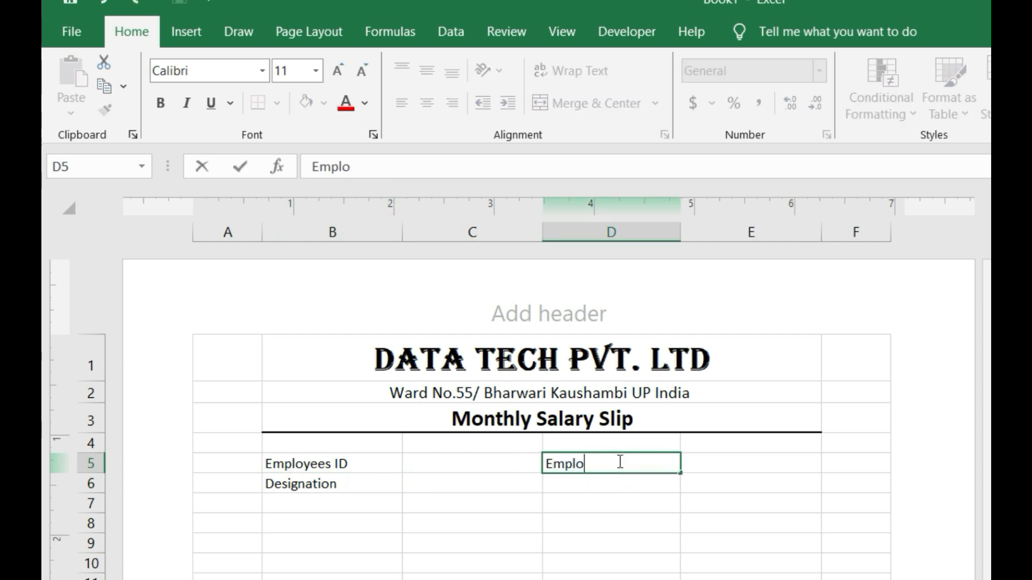
pyautogui.write('yee Nam')
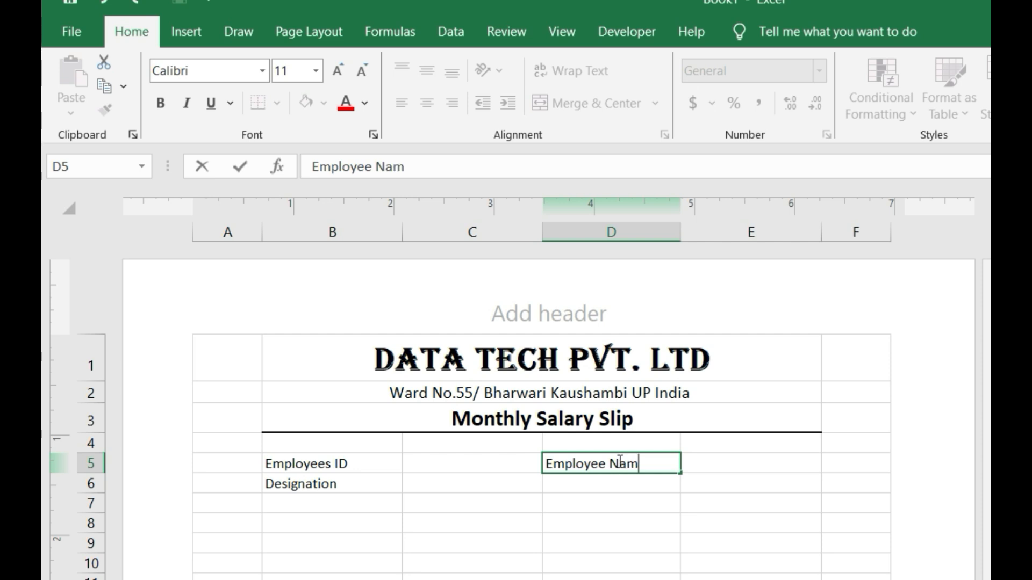
pyautogui.press('BackSpace')
pyautogui.press('BackSpace')
pyautogui.write('s Nam')
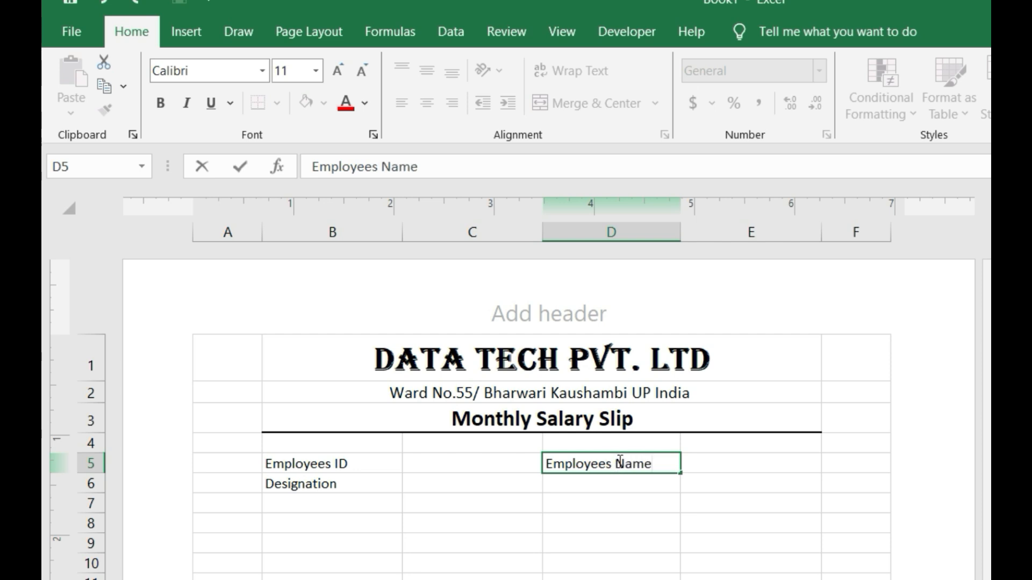
pyautogui.press('Return')
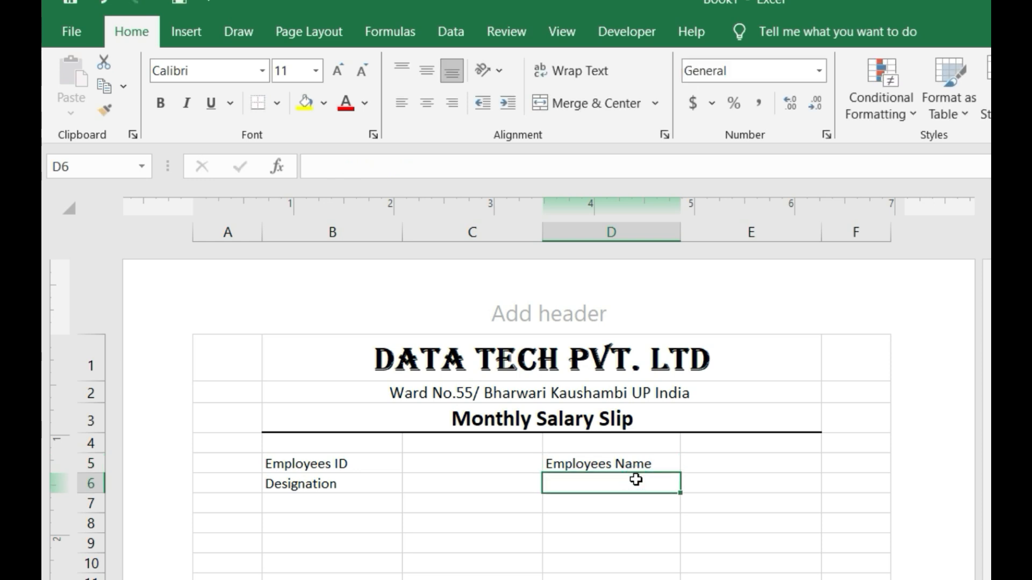
pyautogui.write('Month')
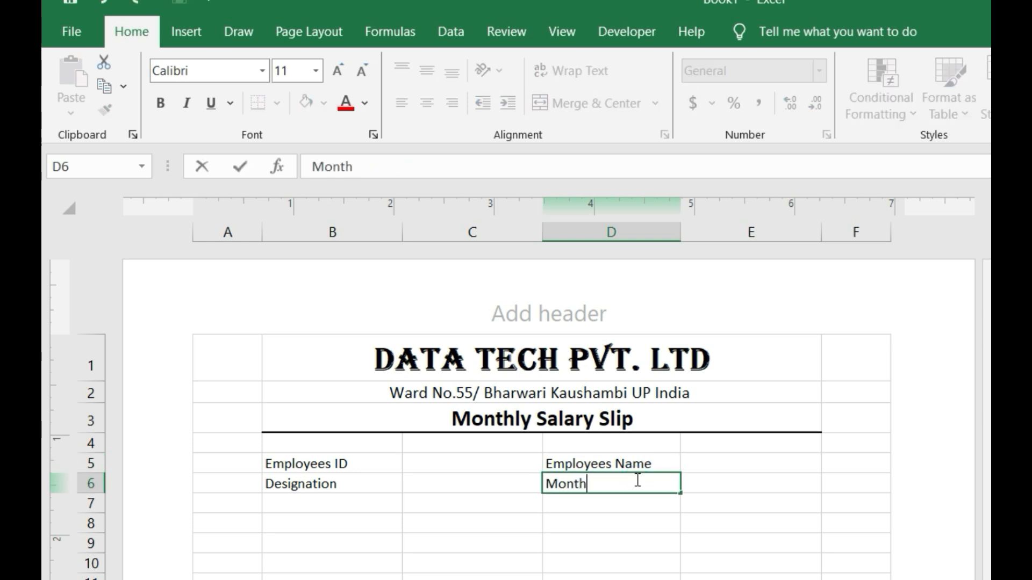
pyautogui.write(' & Ye')
pyautogui.click(721, 481)
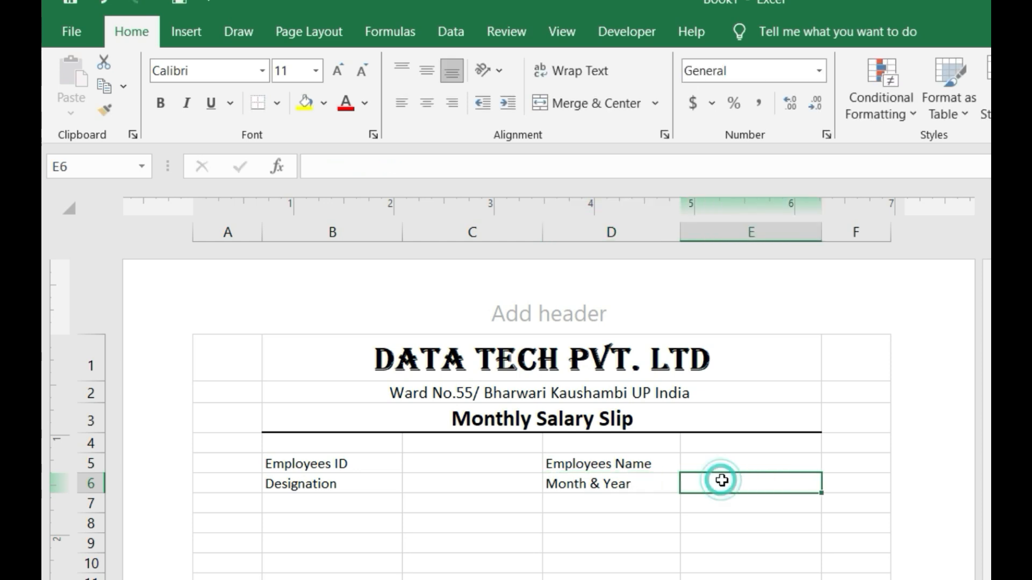
# - Make the B5:E6 labels bold at font size 12
pyautogui.click(726, 461)
pyautogui.moveTo(269, 460); pyautogui.dragTo(506, 464)
pyautogui.moveTo(589, 473); pyautogui.dragTo(714, 467)
pyautogui.click(161, 102)
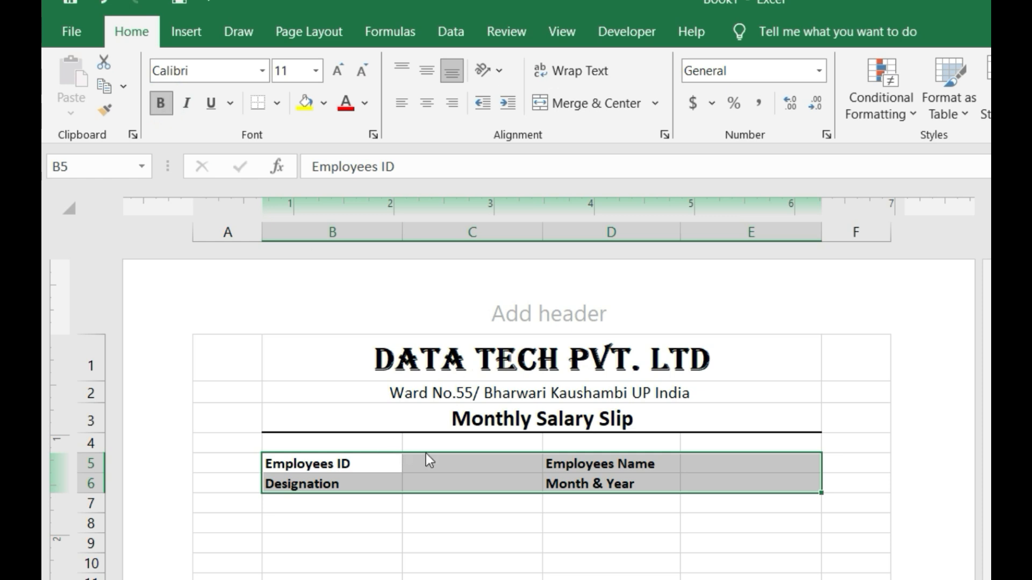
pyautogui.click(319, 461)
pyautogui.click(370, 517)
pyautogui.moveTo(317, 467); pyautogui.dragTo(731, 477)
pyautogui.click(344, 77)
pyautogui.click(546, 544)
# - Apply All Borders to the B5:E6 details block
pyautogui.moveTo(345, 463); pyautogui.dragTo(763, 484)
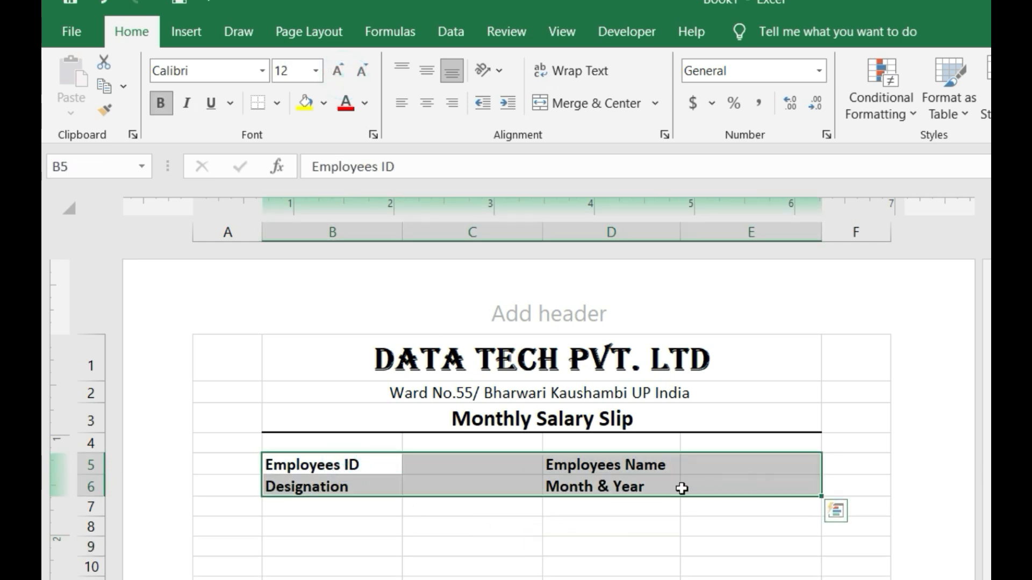
pyautogui.click(279, 104)
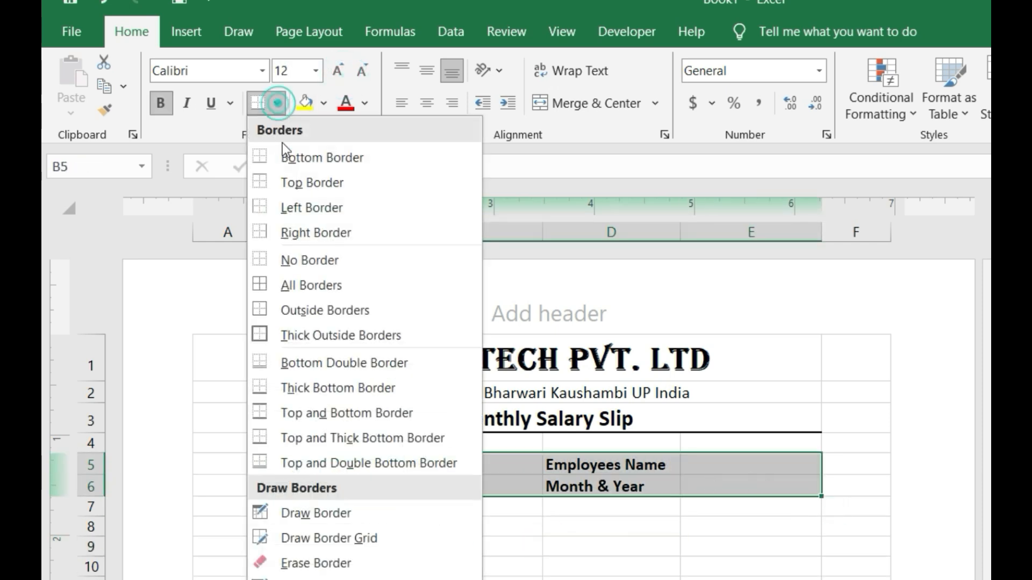
pyautogui.click(328, 286)
pyautogui.click(592, 575)
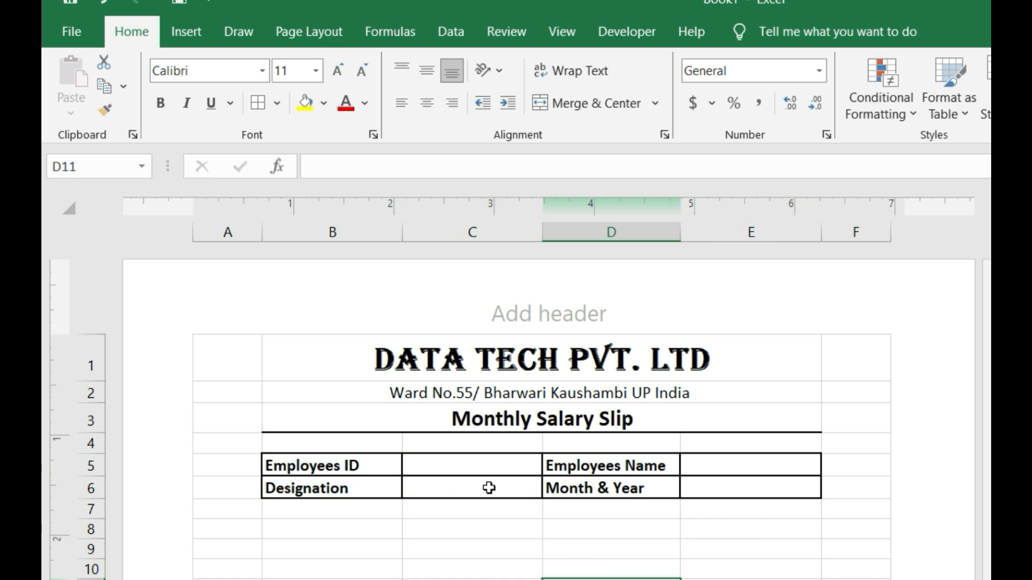
pyautogui.click(323, 501)
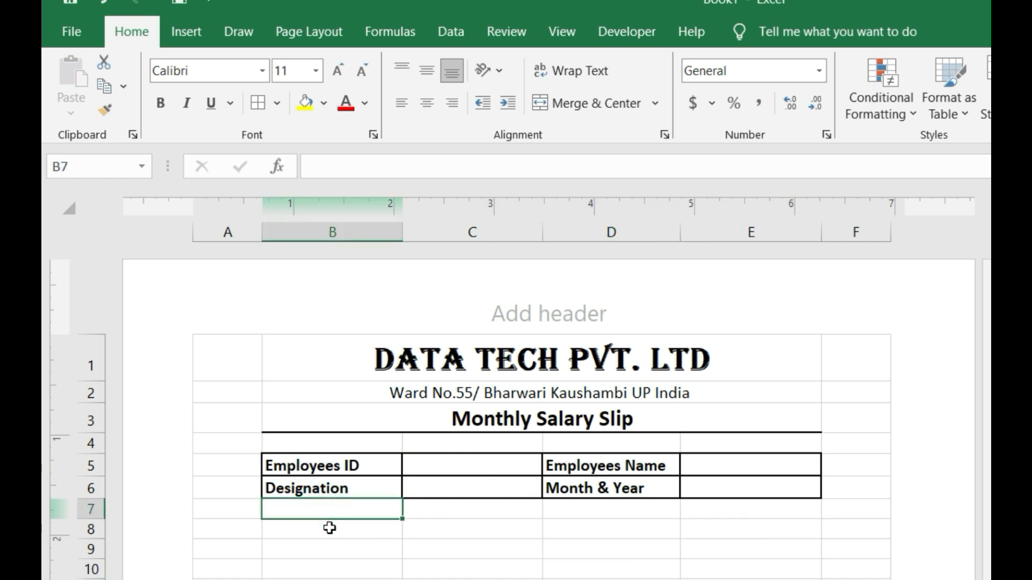
# - Merge B8:C8 and D8:E8 and enter the headings 'Income' and 'Deduction'
pyautogui.click(329, 527)
pyautogui.moveTo(330, 528); pyautogui.dragTo(454, 527)
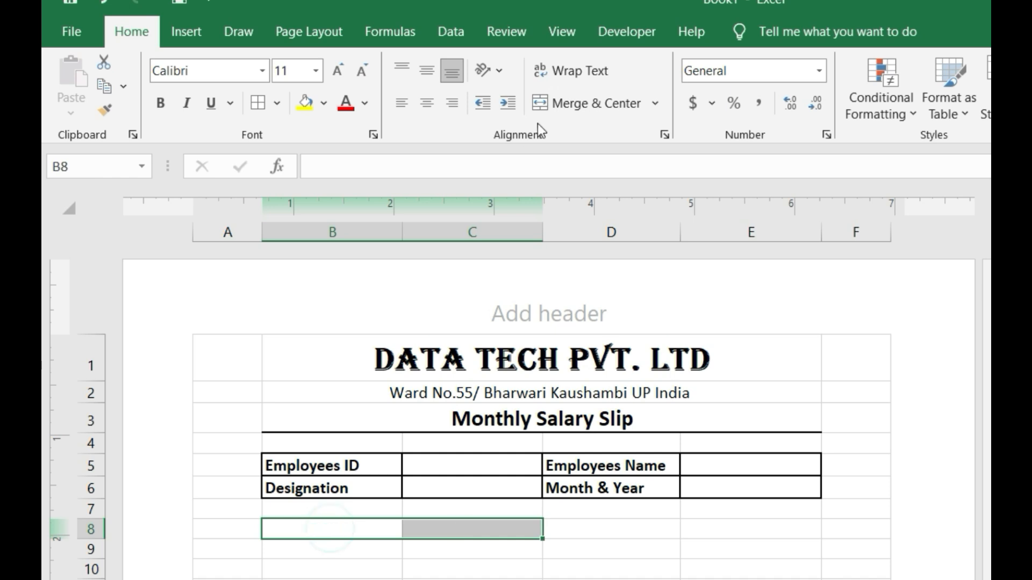
pyautogui.click(575, 103)
pyautogui.moveTo(616, 525); pyautogui.dragTo(721, 524)
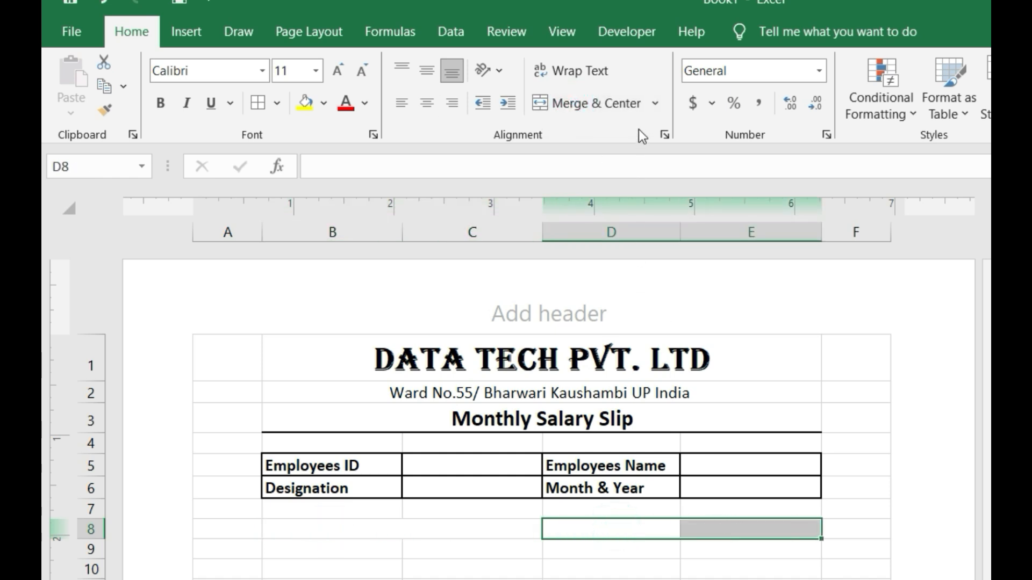
pyautogui.click(621, 107)
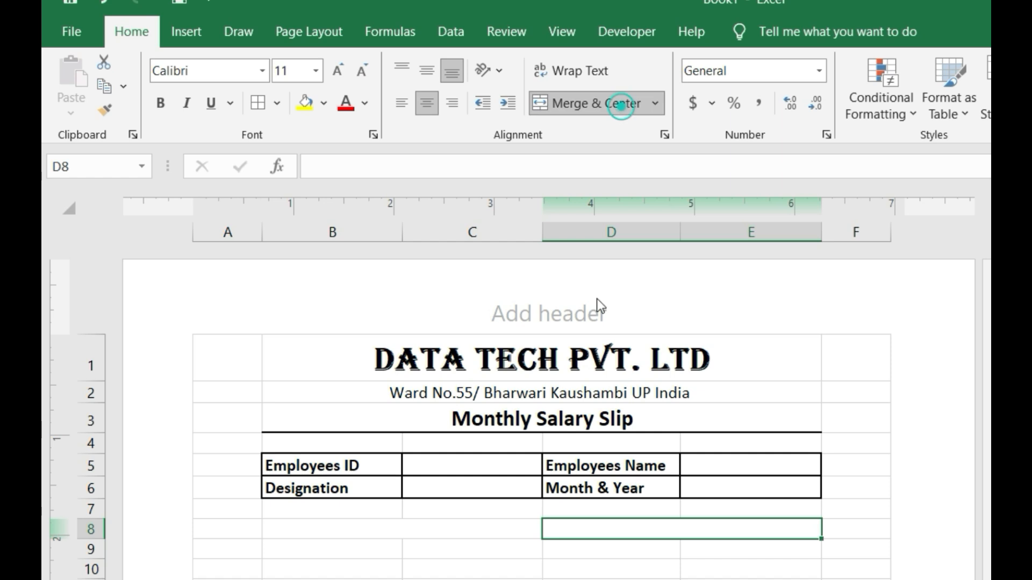
pyautogui.click(382, 534)
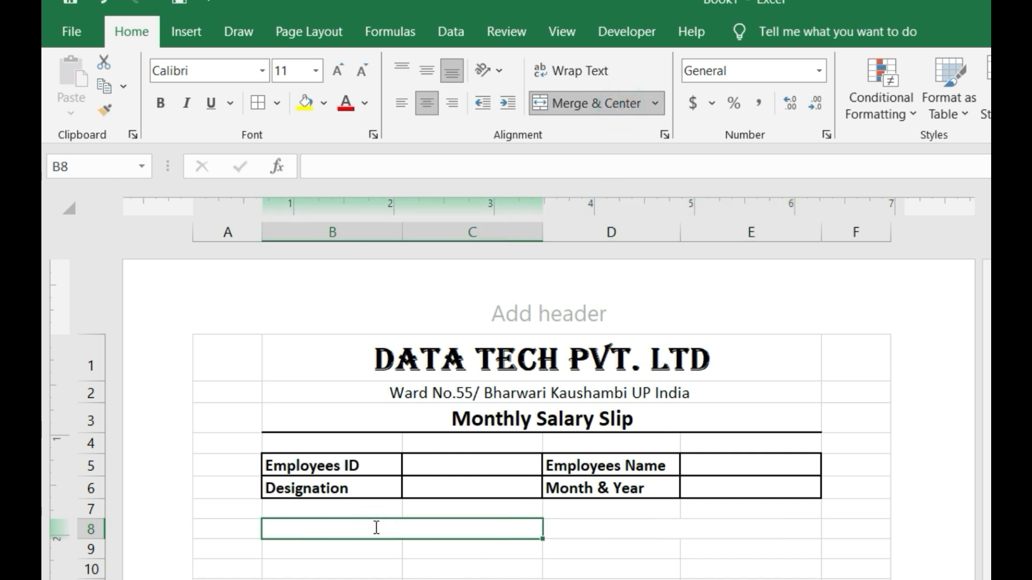
pyautogui.write('Income')
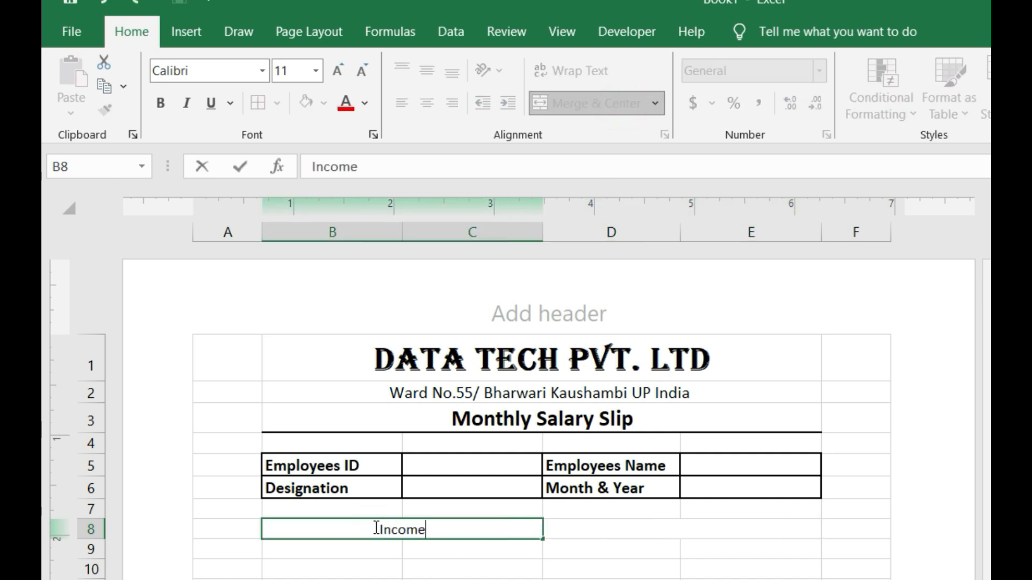
pyautogui.click(559, 530)
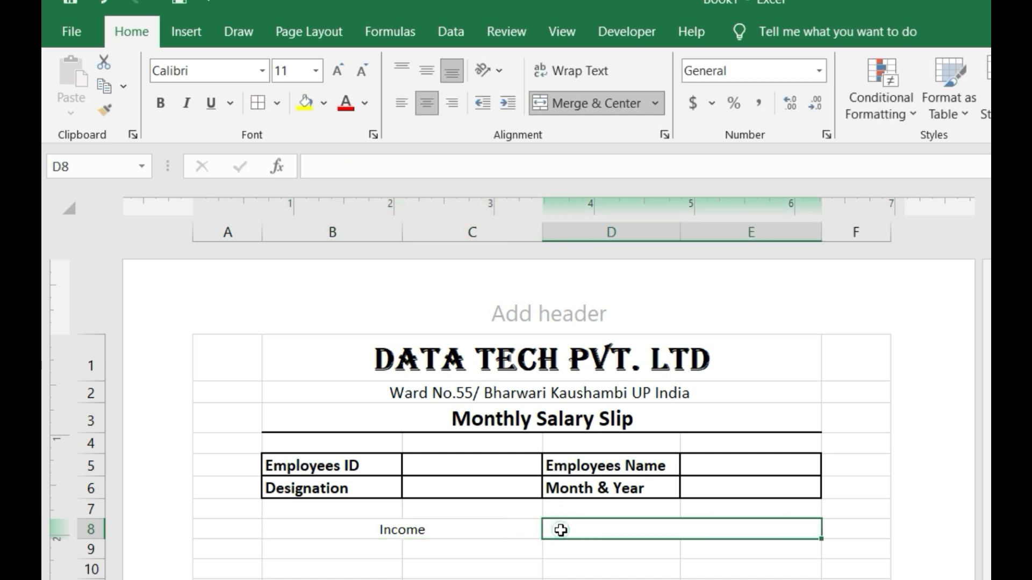
pyautogui.write('Deduc')
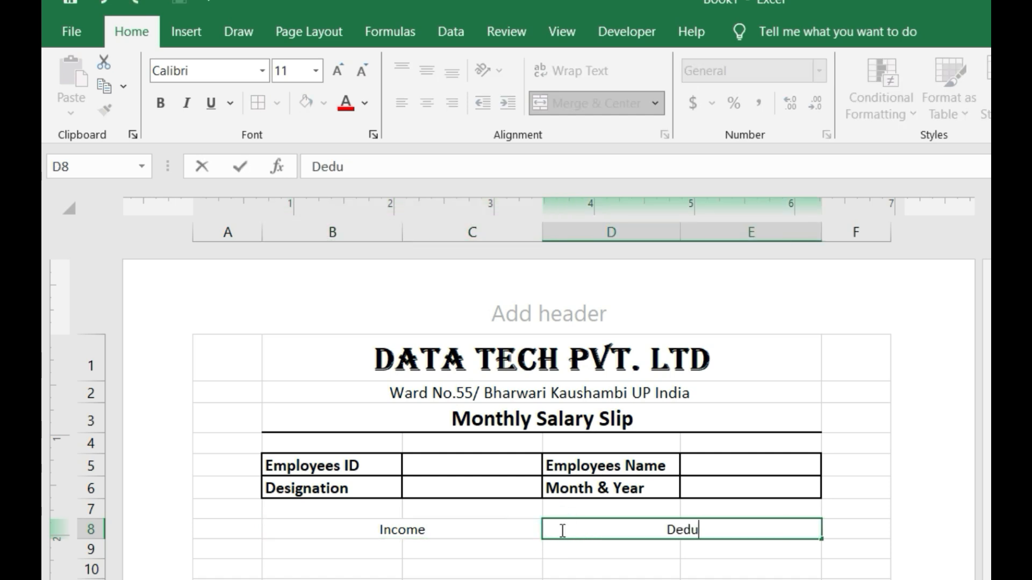
pyautogui.write('on')
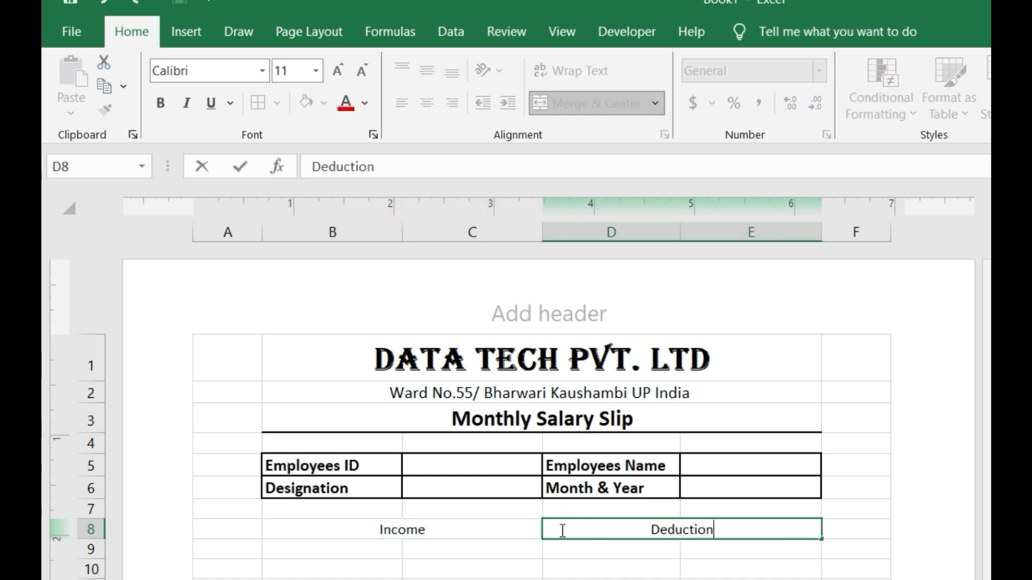
# - Make the Income and Deduction headings bold at size 12, then start 'Basic Salary' in B9
pyautogui.moveTo(398, 530); pyautogui.dragTo(682, 529)
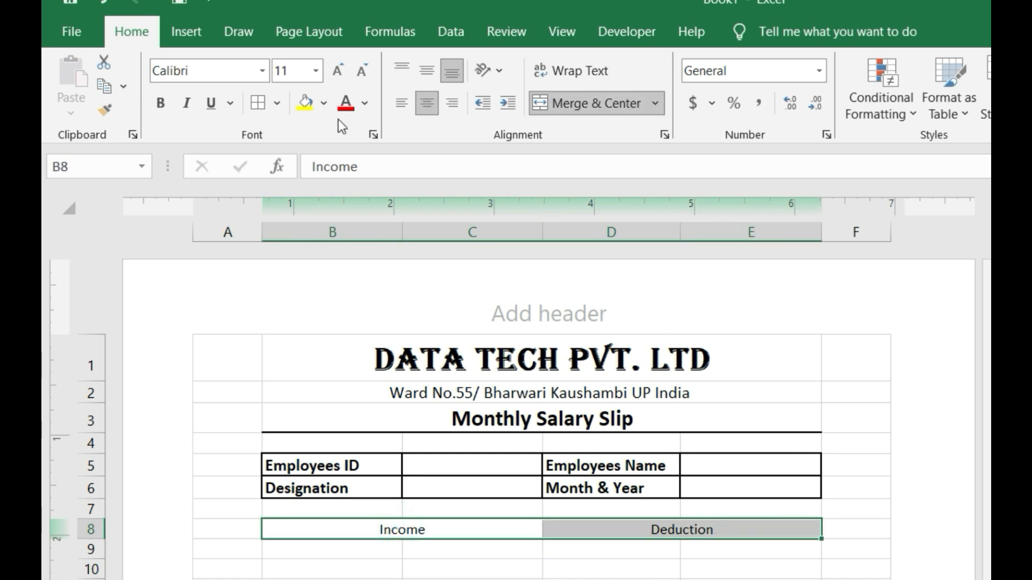
pyautogui.click(338, 70)
pyautogui.click(163, 103)
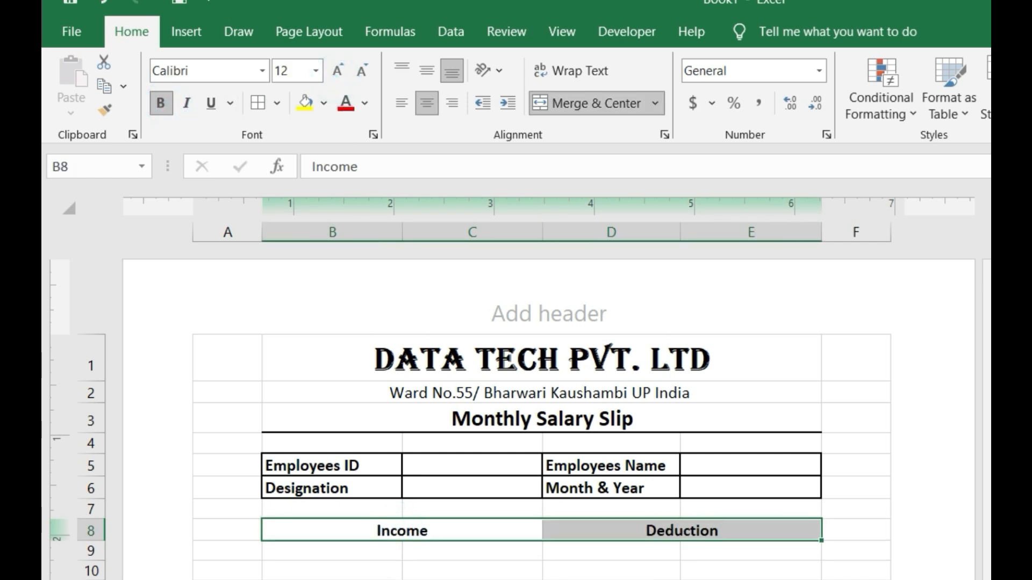
pyautogui.click(337, 556)
pyautogui.write('Basic s')
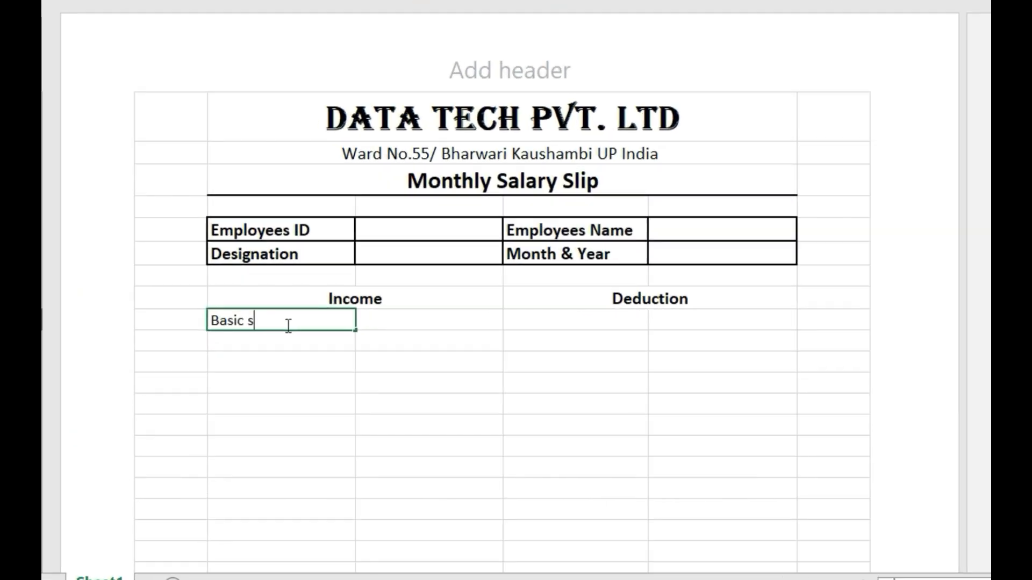
pyautogui.write('Salar')
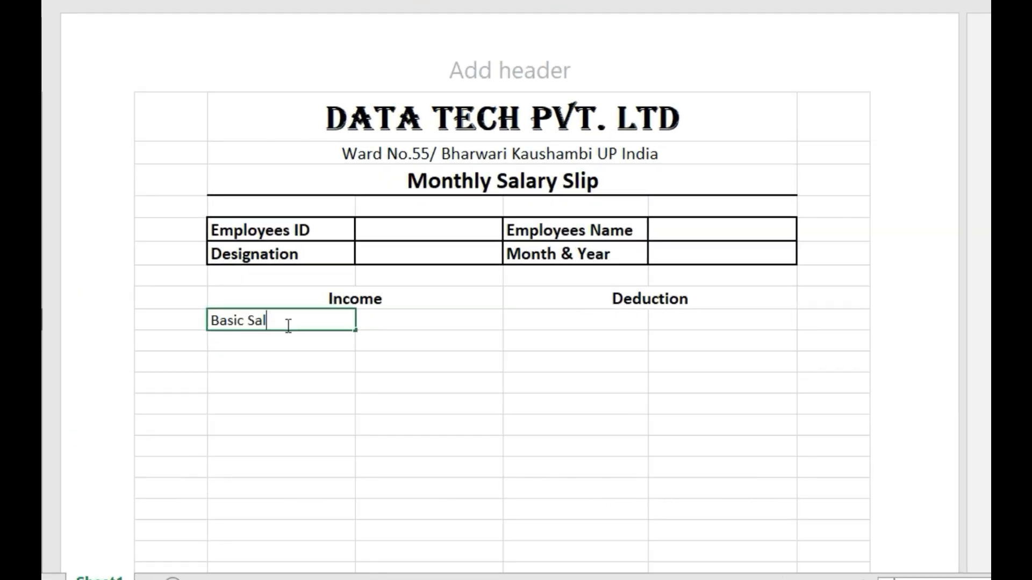
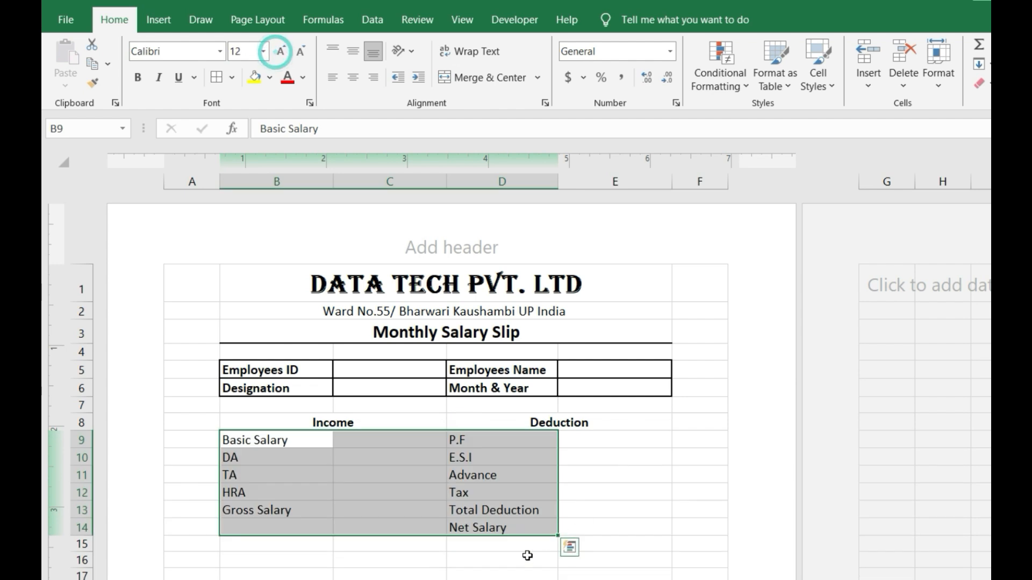
# - Set the Income and Deduction labels to size 12 and make the Net Salary label bold
pyautogui.click(511, 531)
pyautogui.click(143, 79)
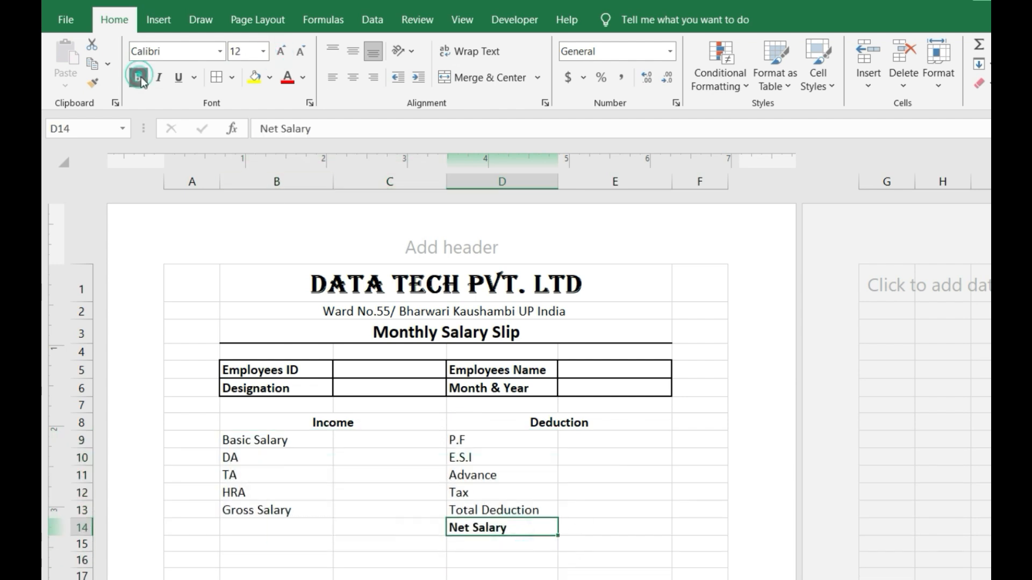
pyautogui.click(507, 556)
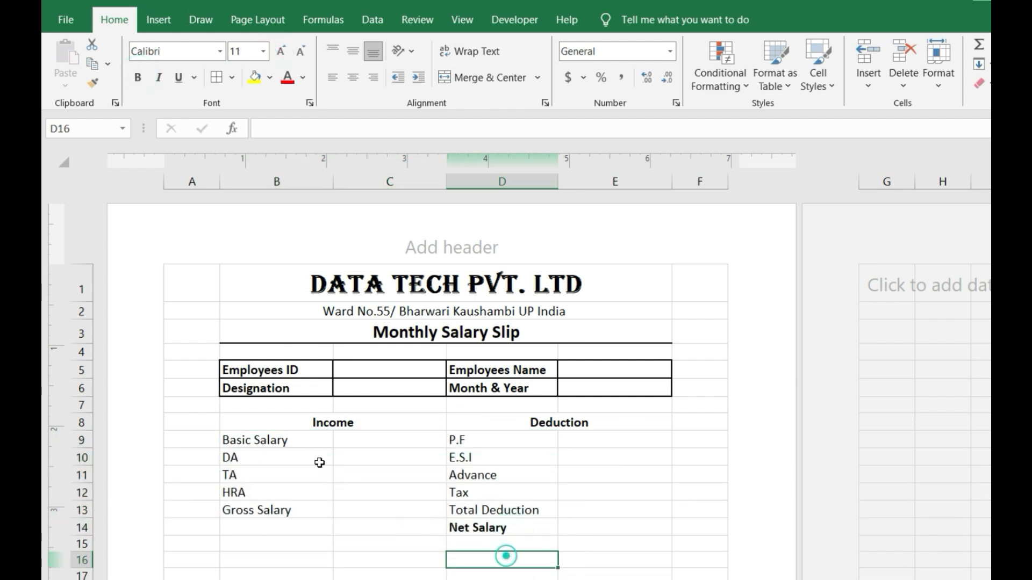
# - Apply All Borders to B8:E14 and check the merged Income and Deduction headings
pyautogui.moveTo(237, 424); pyautogui.dragTo(610, 527)
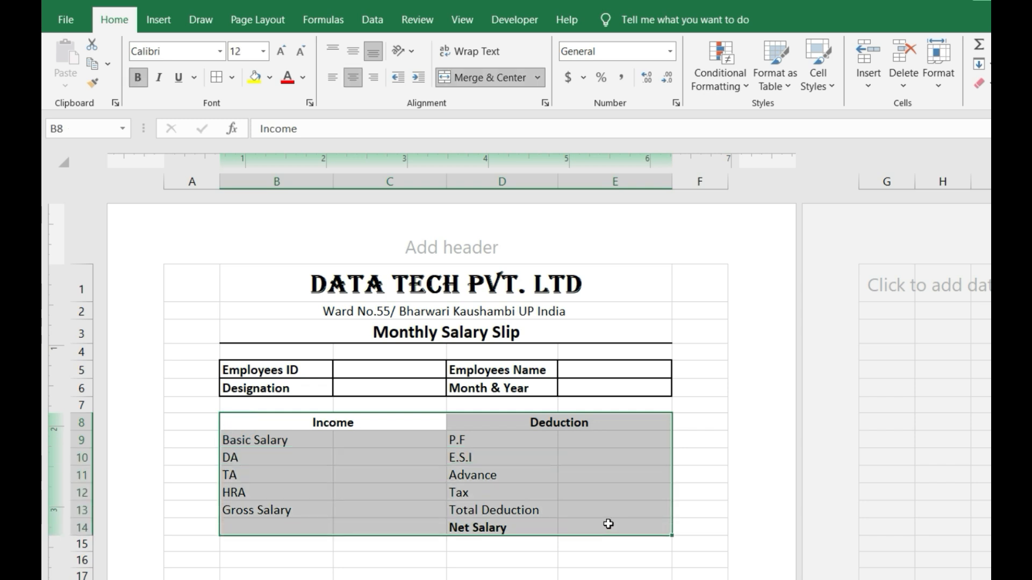
pyautogui.click(229, 78)
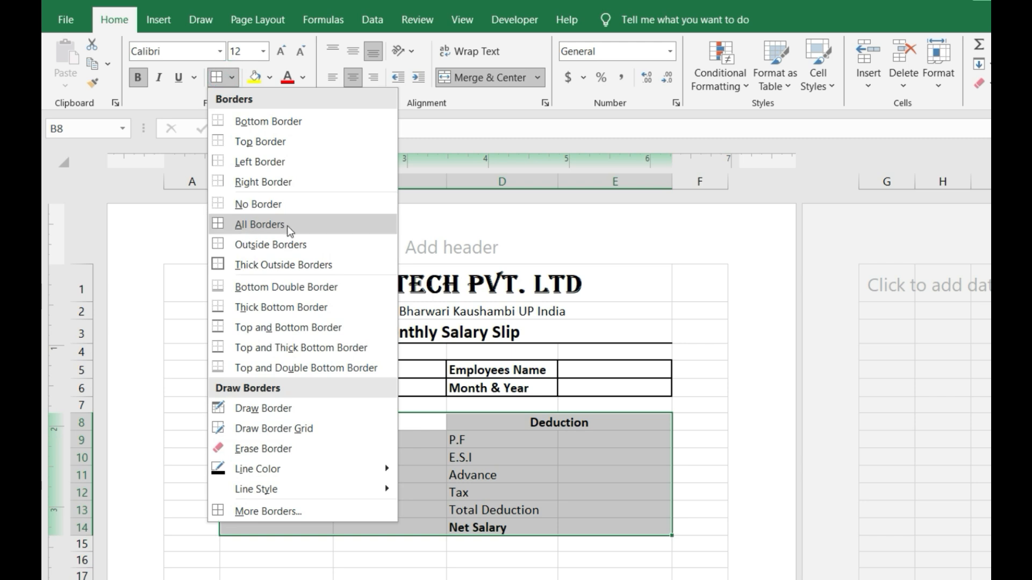
pyautogui.click(290, 230)
pyautogui.click(615, 457)
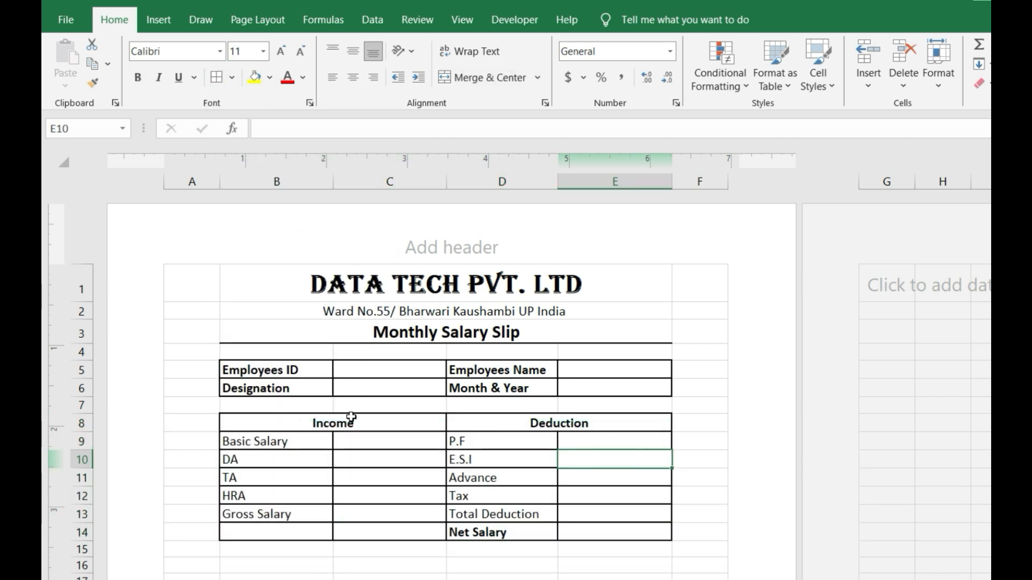
pyautogui.click(351, 418)
pyautogui.click(551, 423)
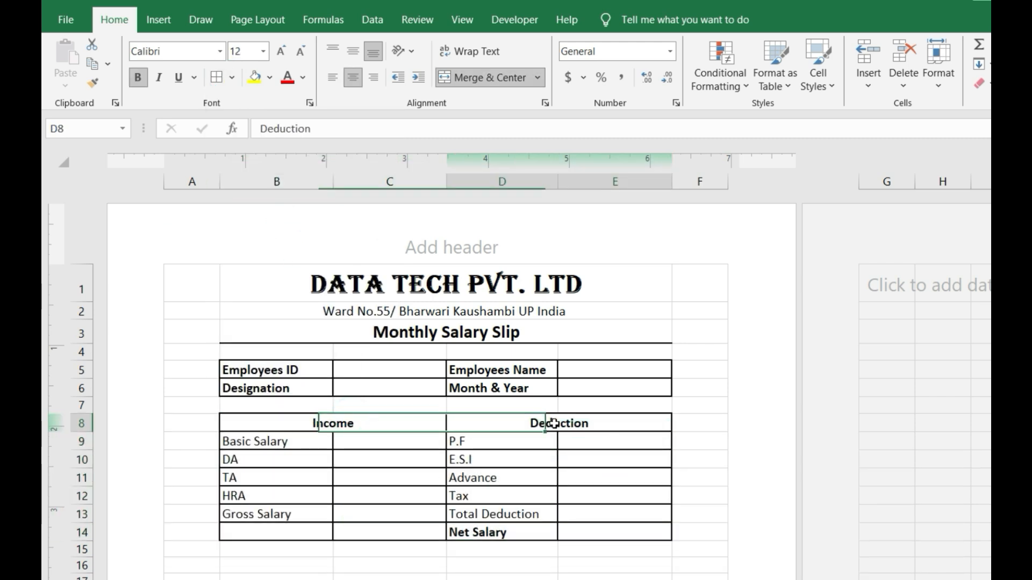
pyautogui.click(441, 514)
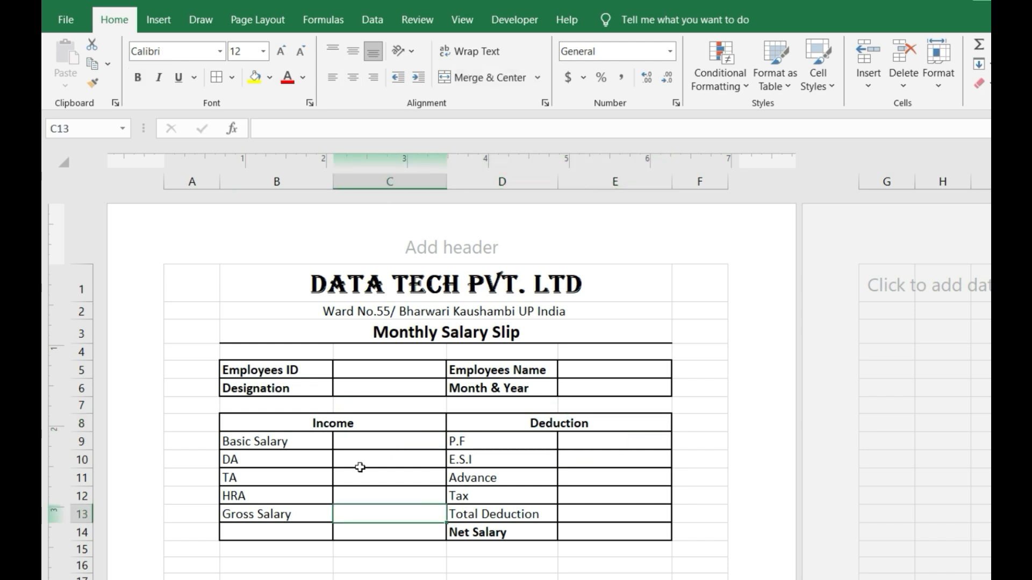
# - Enter 'Signature of Employee' followed by a dashed line in B16
pyautogui.click(270, 575)
pyautogui.click(270, 565)
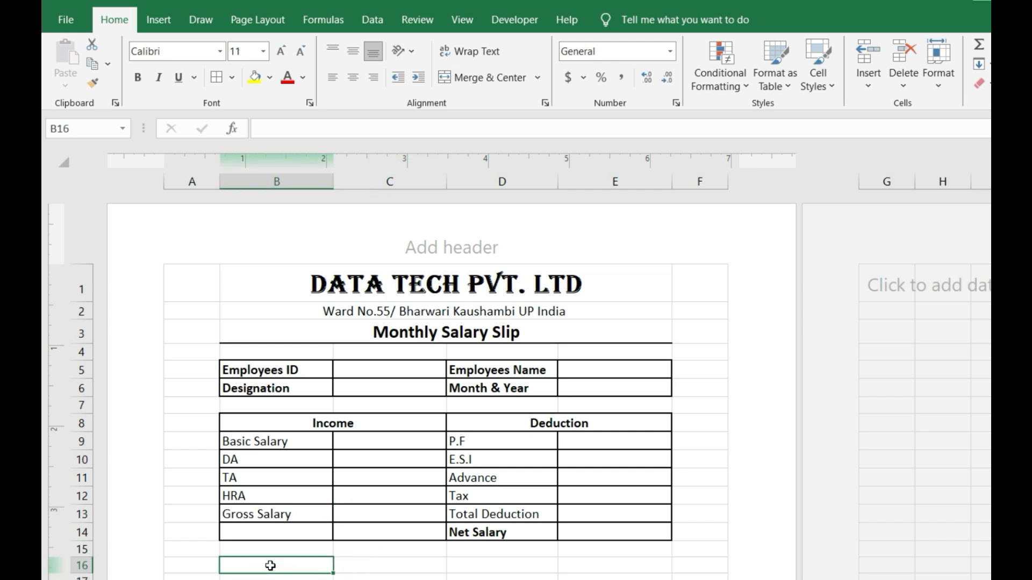
pyautogui.write('Si')
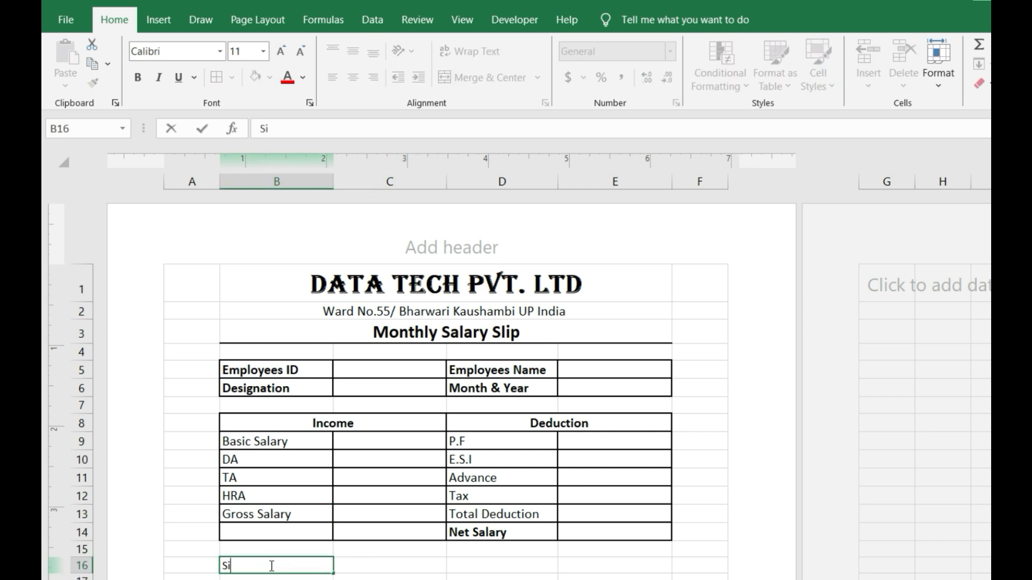
pyautogui.write('gnature of Em')
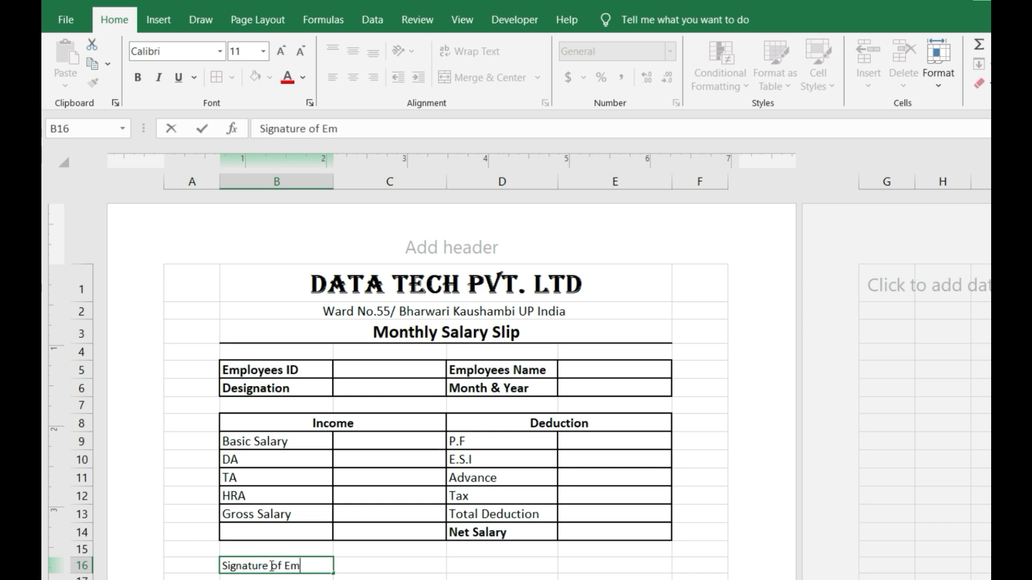
pyautogui.write('ployee')
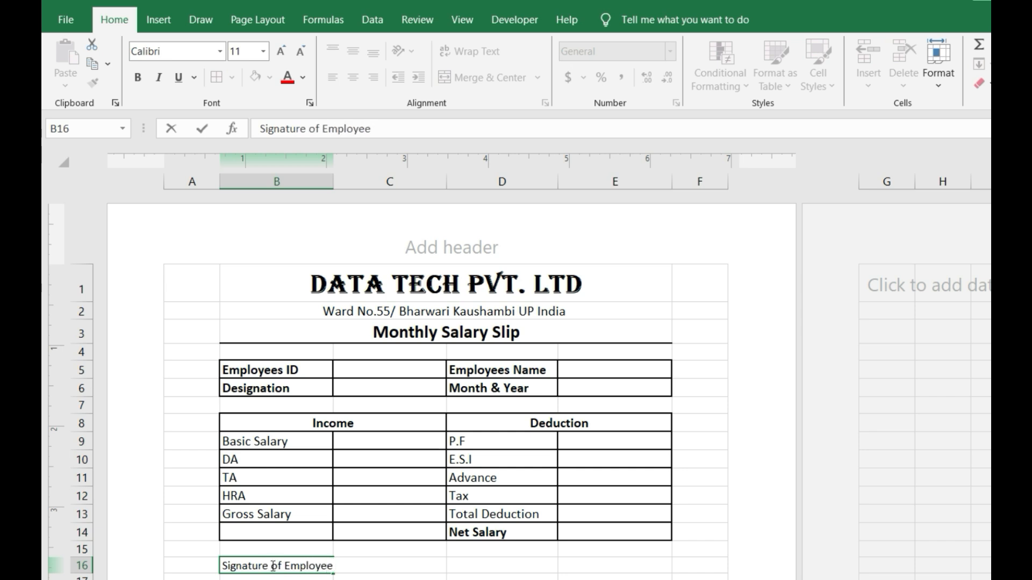
pyautogui.click(368, 567)
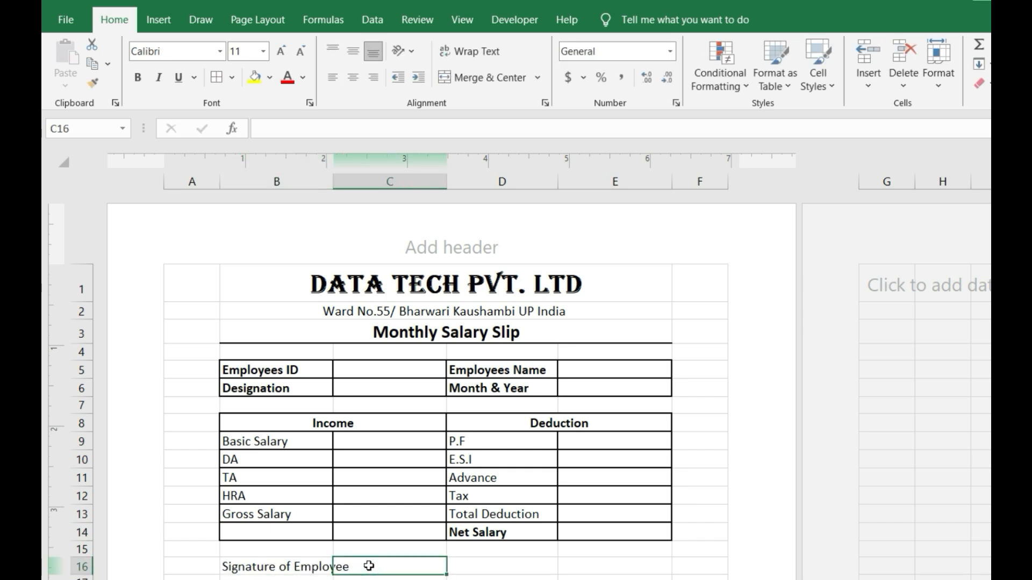
pyautogui.click(320, 569)
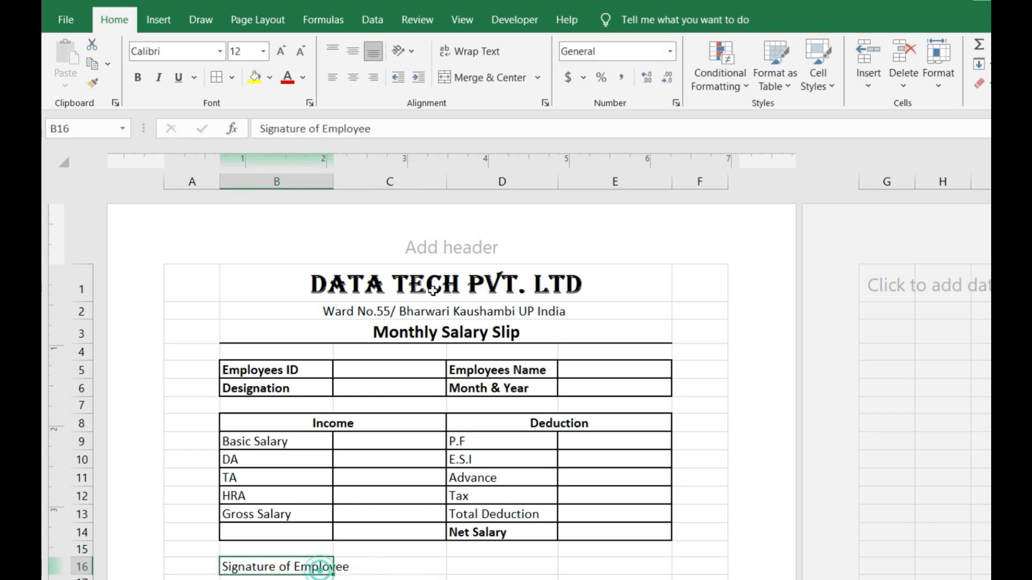
pyautogui.click(387, 131)
pyautogui.write('--------------------')
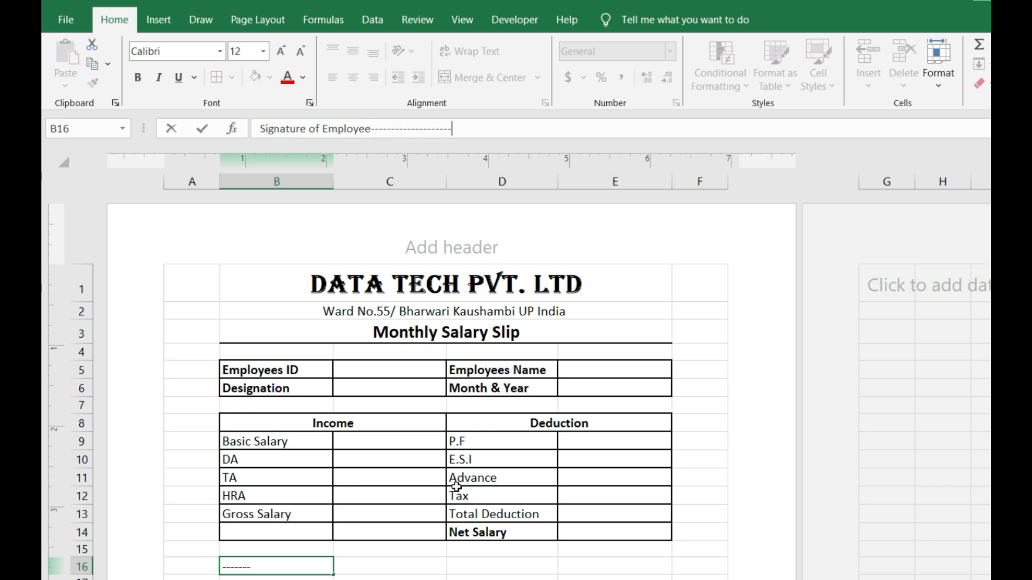
pyautogui.click(454, 567)
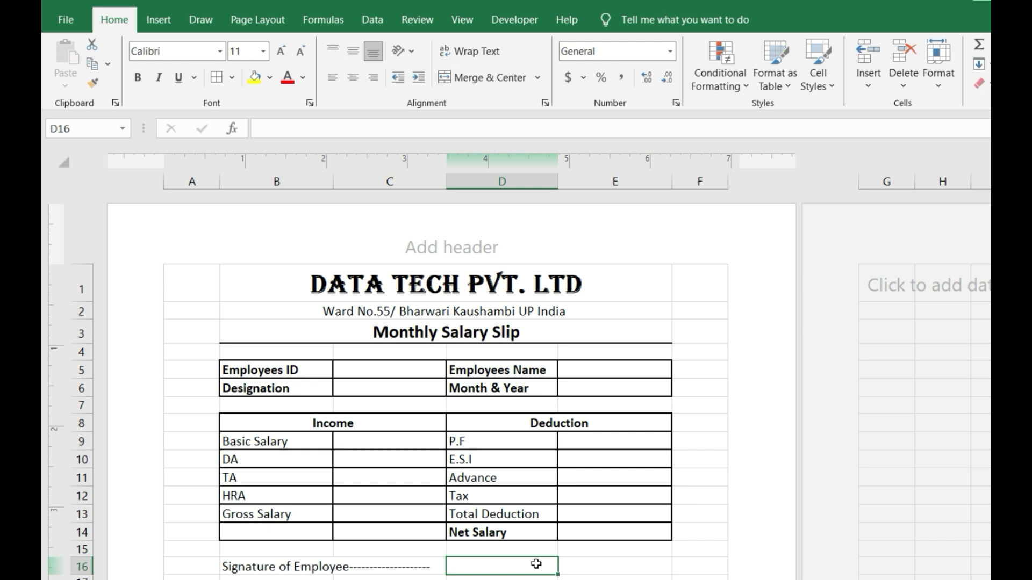
# - Enter 'Signature of Authorize' followed by a dashed line in D16
pyautogui.write('Signa')
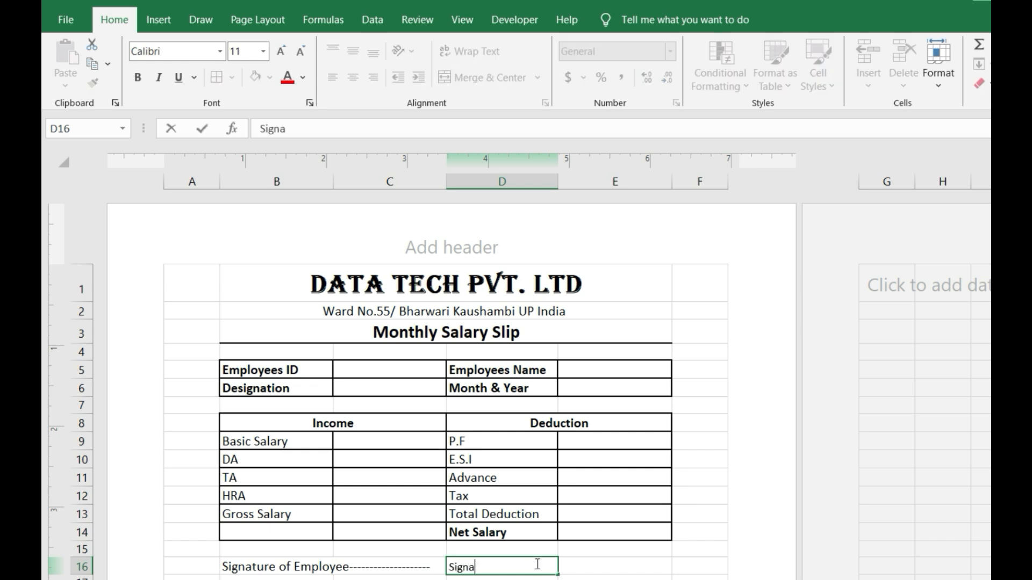
pyautogui.write('ture of Aut')
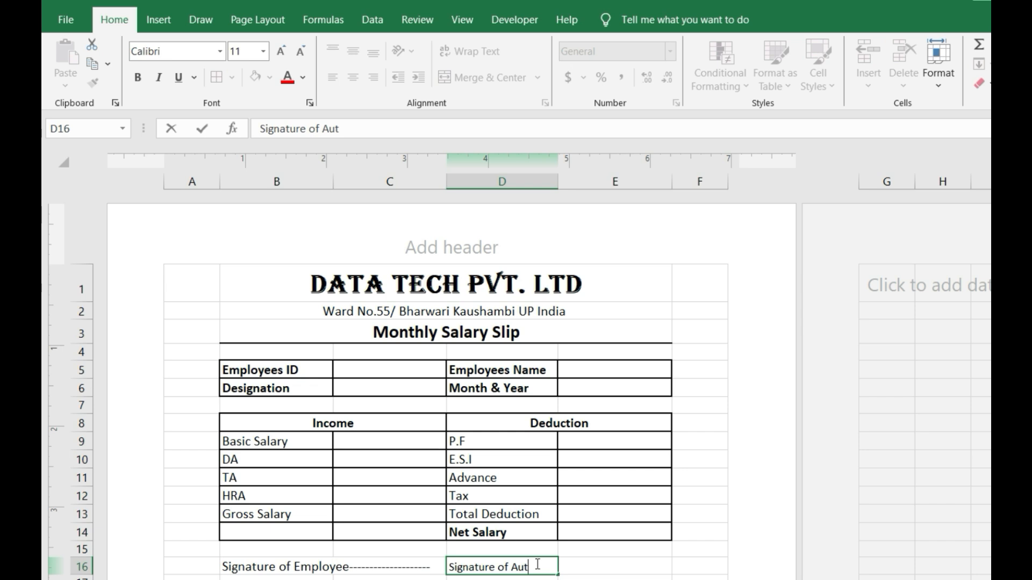
pyautogui.write('horize----------------------')
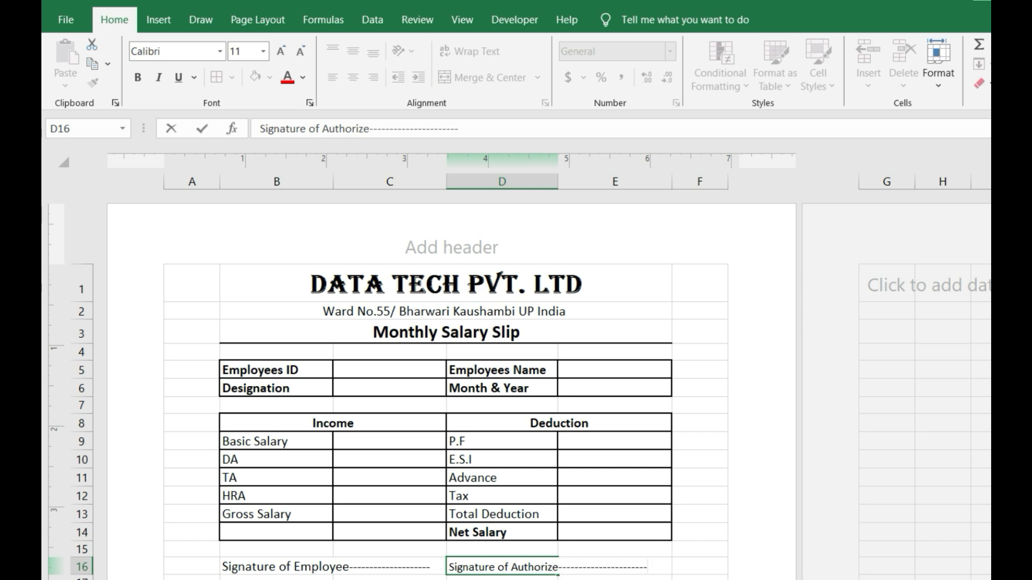
pyautogui.click(698, 576)
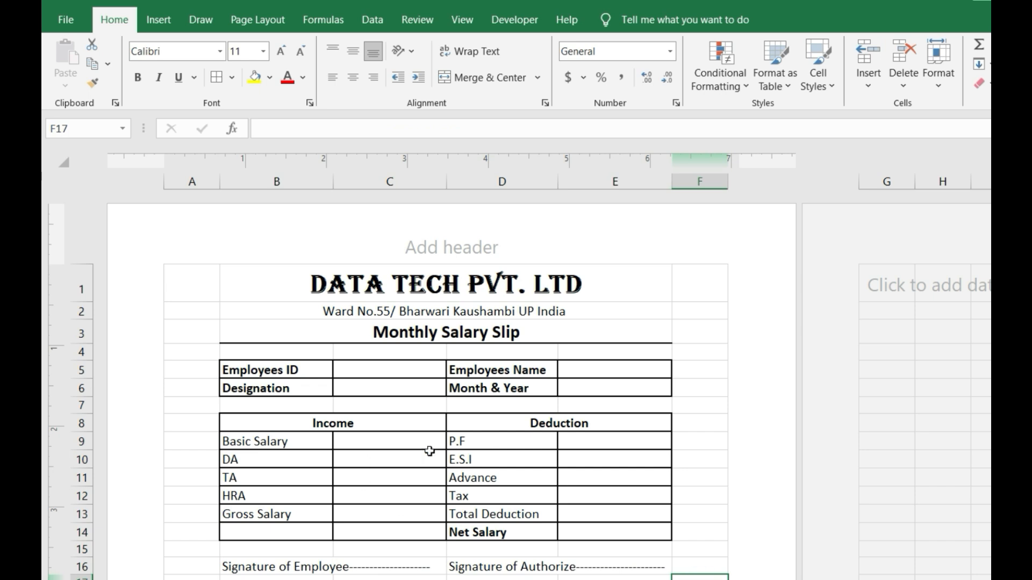
pyautogui.moveTo(190, 275); pyautogui.dragTo(699, 577)
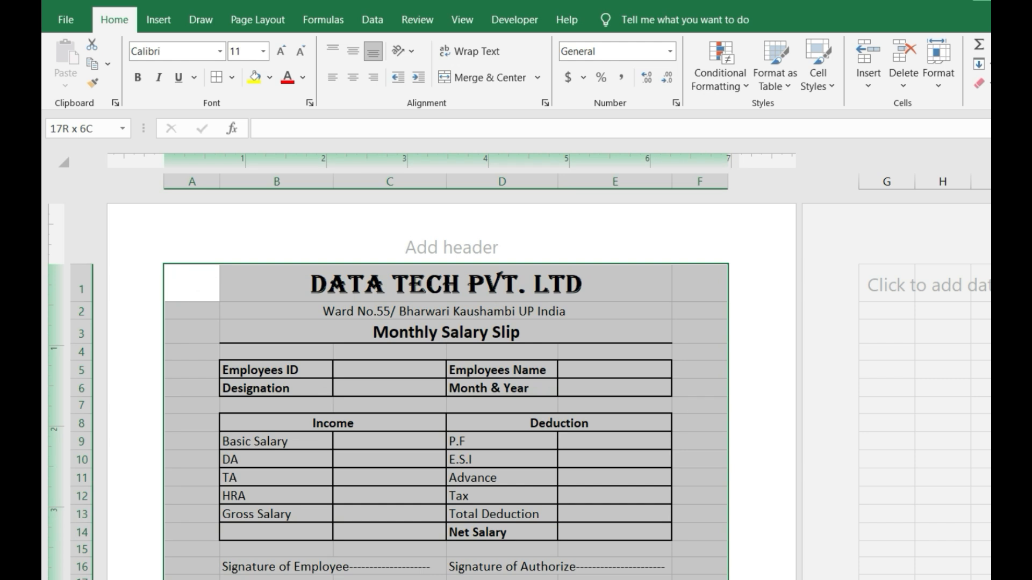
# - Fill the slip area A1:F18 with a white background
pyautogui.moveTo(699, 579); pyautogui.dragTo(698, 579)
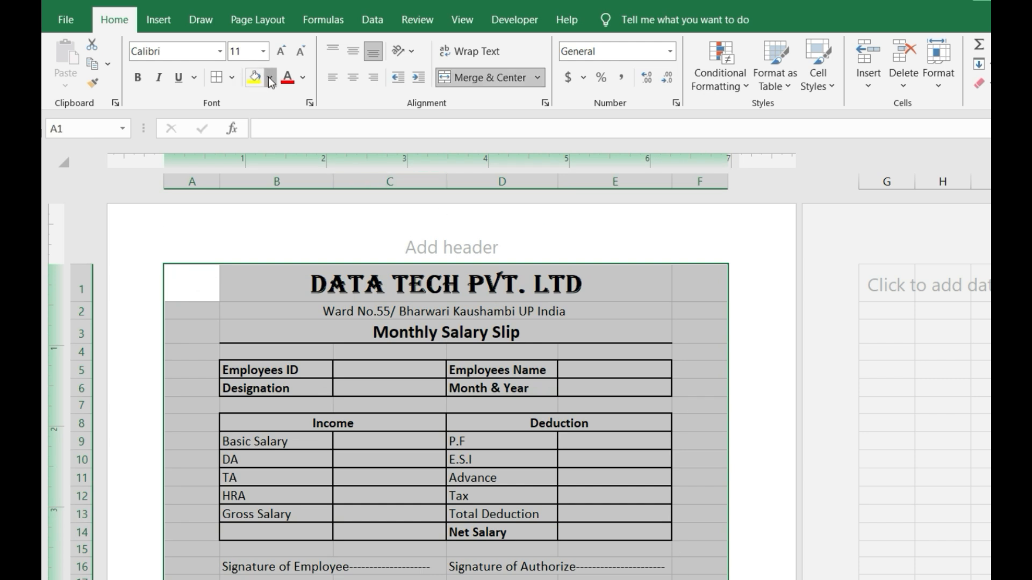
pyautogui.click(271, 81)
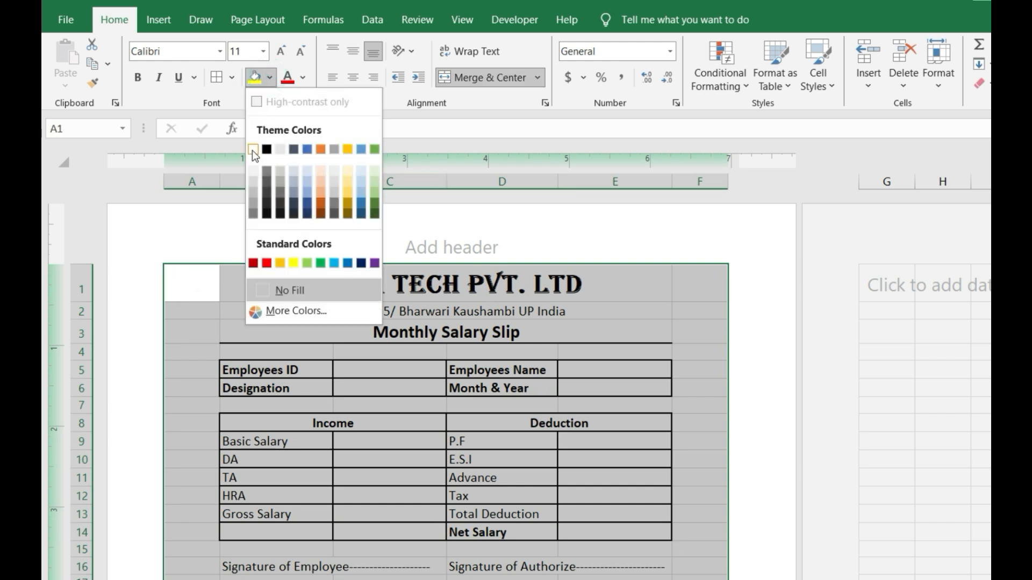
pyautogui.click(253, 150)
pyautogui.click(357, 380)
# - Apply an Outside Border around the whole A1:F18 slip area
pyautogui.moveTo(192, 283); pyautogui.dragTo(699, 579)
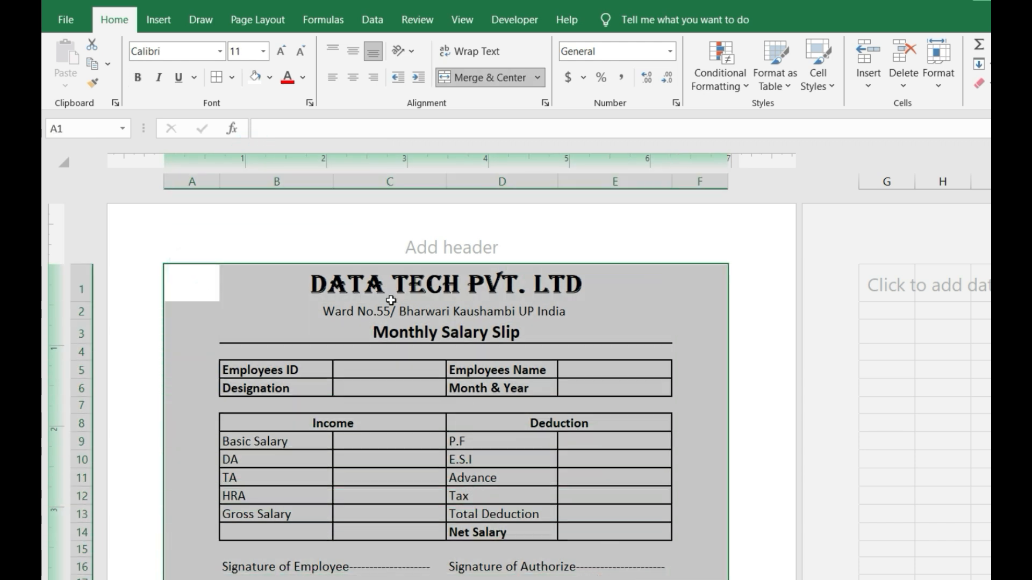
pyautogui.click(233, 79)
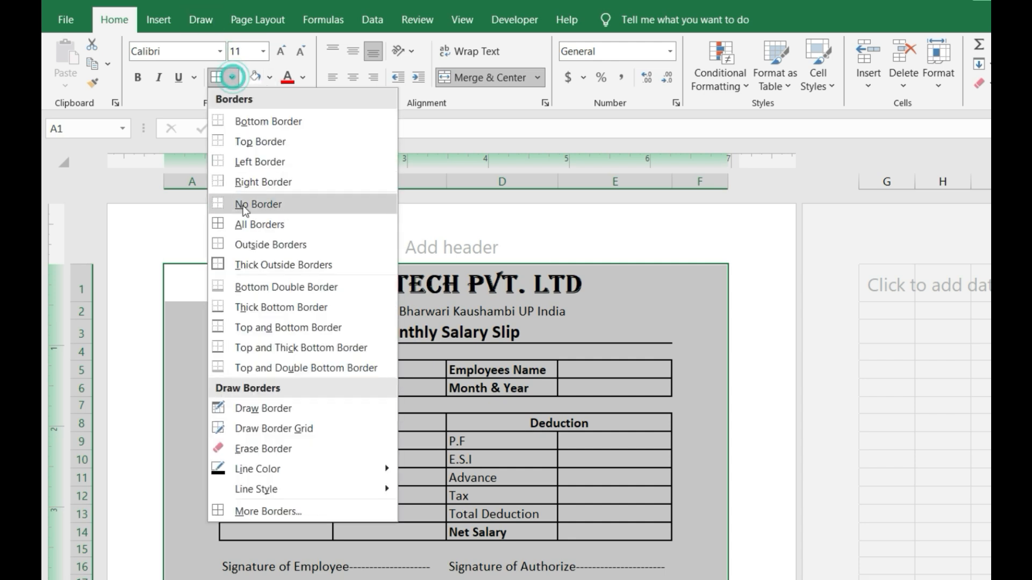
pyautogui.click(280, 245)
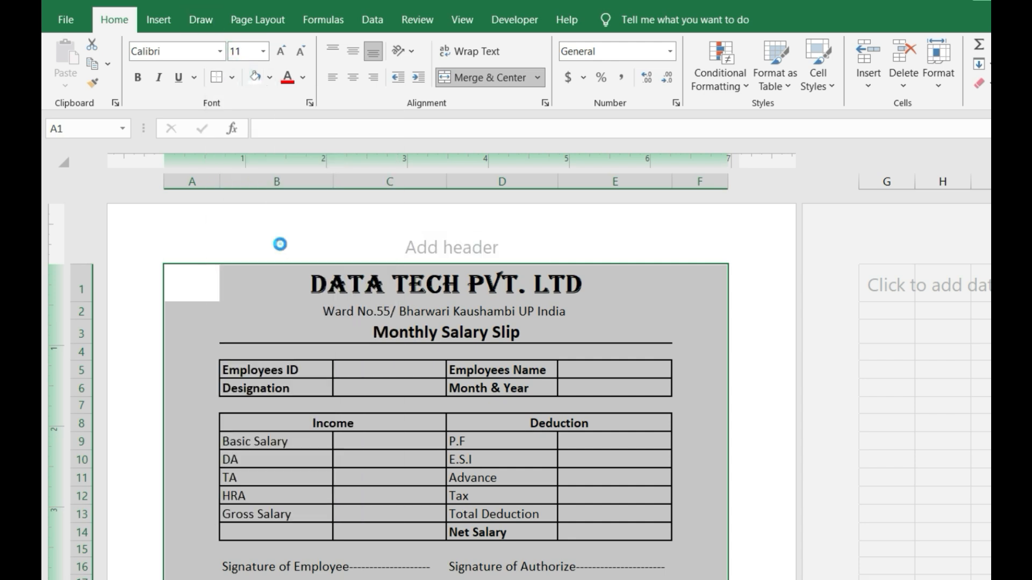
pyautogui.click(396, 394)
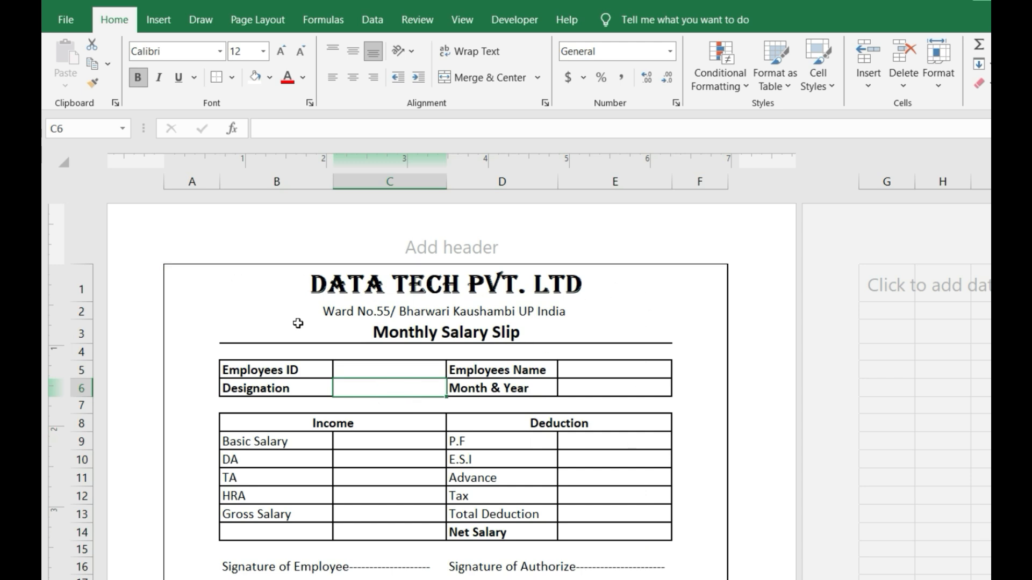
pyautogui.click(65, 19)
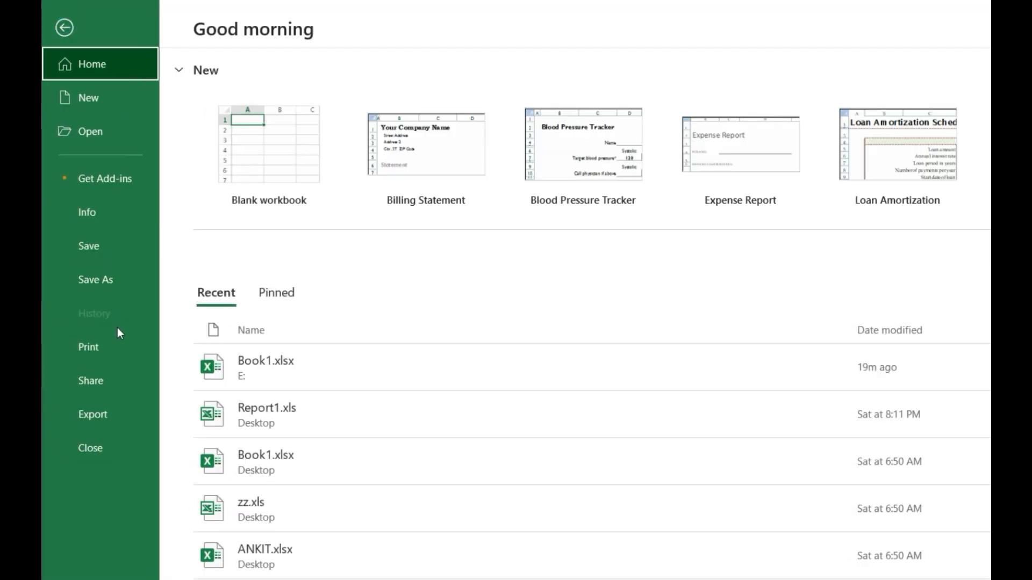
pyautogui.click(118, 345)
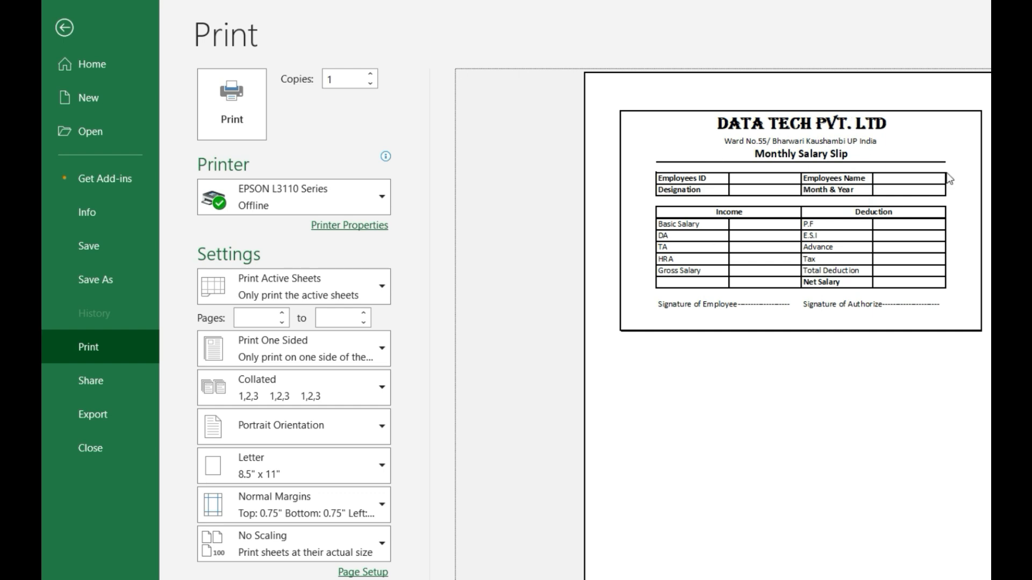
pyautogui.click(65, 28)
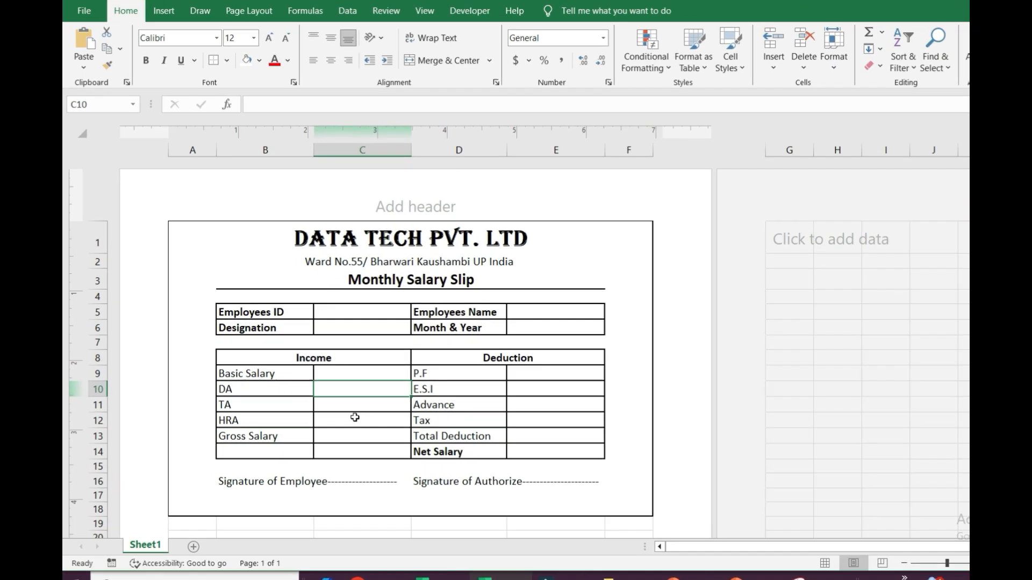
# - Enter employee ID DT001 in C5 and the employee's name in E5
pyautogui.click(352, 310)
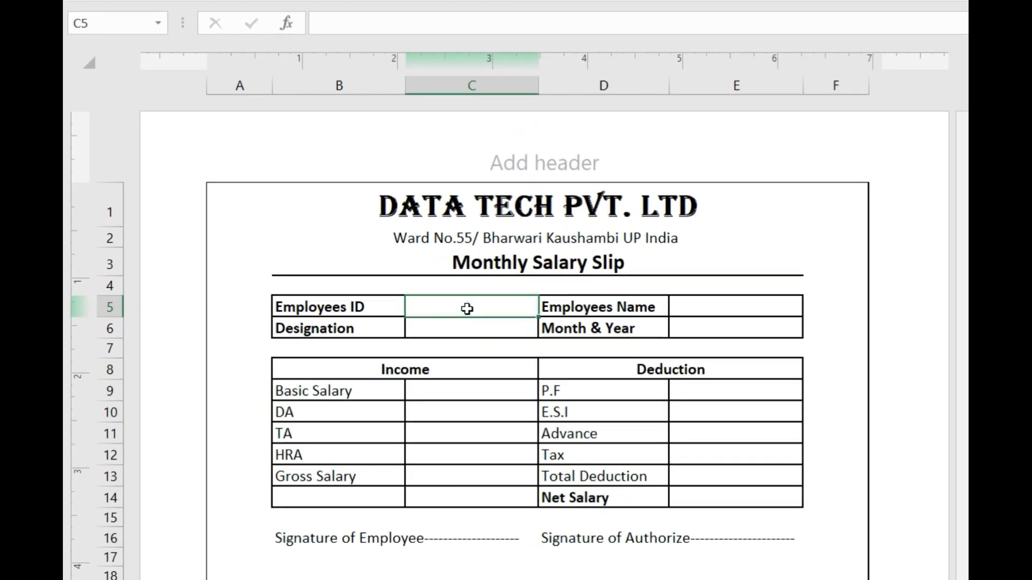
pyautogui.doubleClick(468, 309)
pyautogui.write('DT')
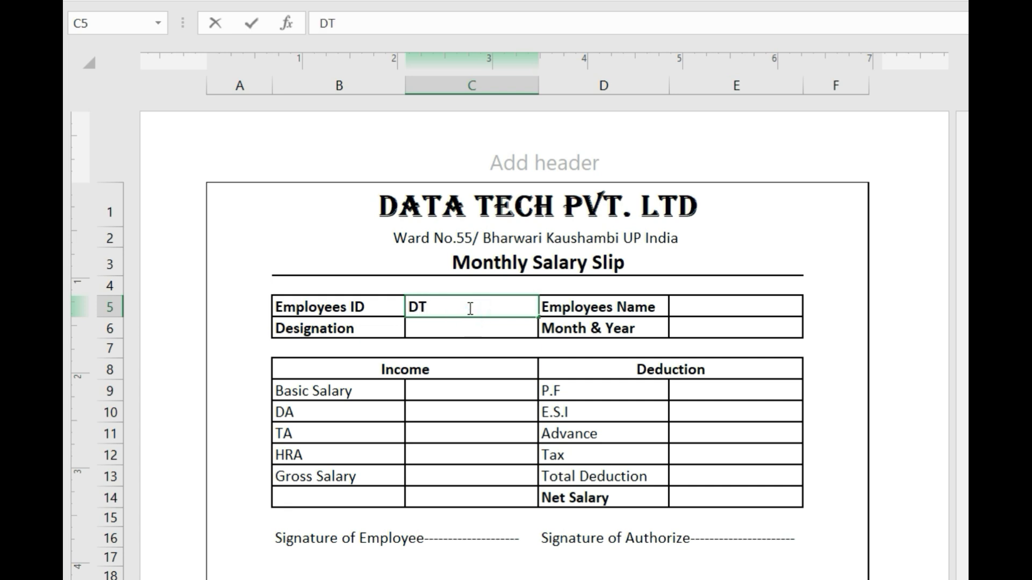
pyautogui.write('001')
pyautogui.click(691, 310)
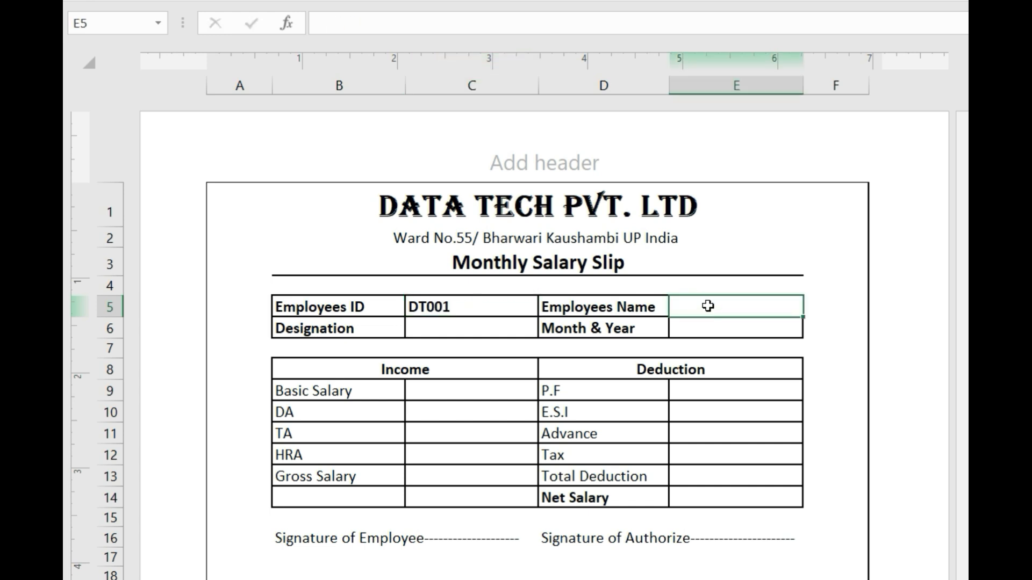
pyautogui.write('sATI')
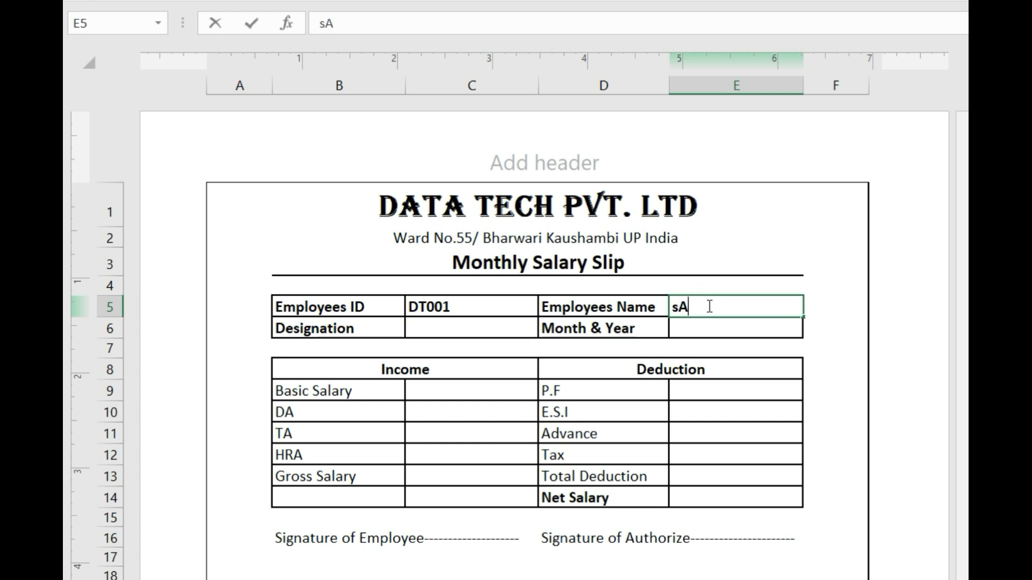
pyautogui.press('BackSpace')
pyautogui.press('BackSpace')
pyautogui.press('BackSpace')
pyautogui.press('BackSpace')
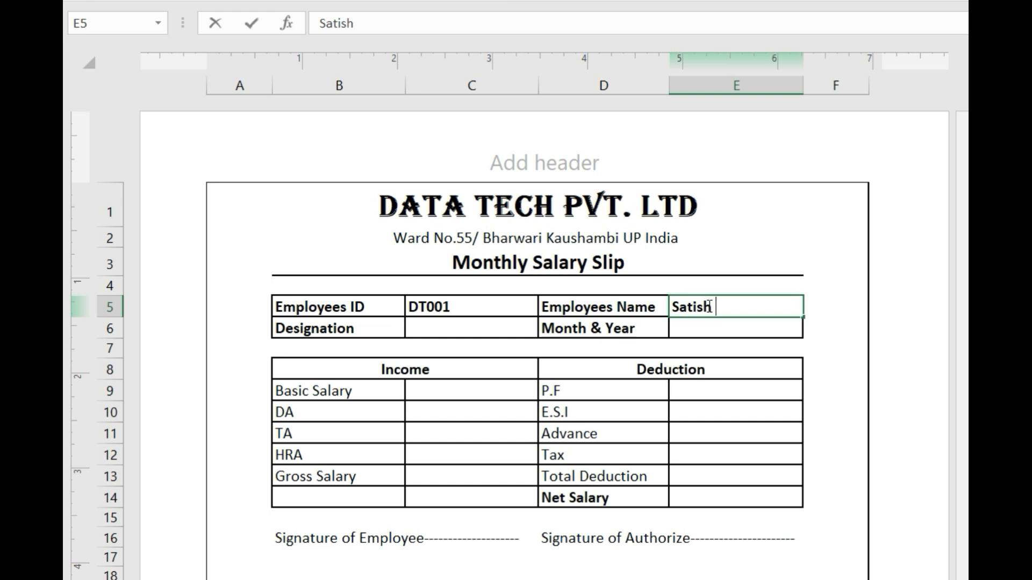
pyautogui.hotkey('ctrl', 'Return')
# - Enter designation Accountant in C6 and month Jul-2024 in E6
pyautogui.click(500, 331)
pyautogui.doubleClick(505, 330)
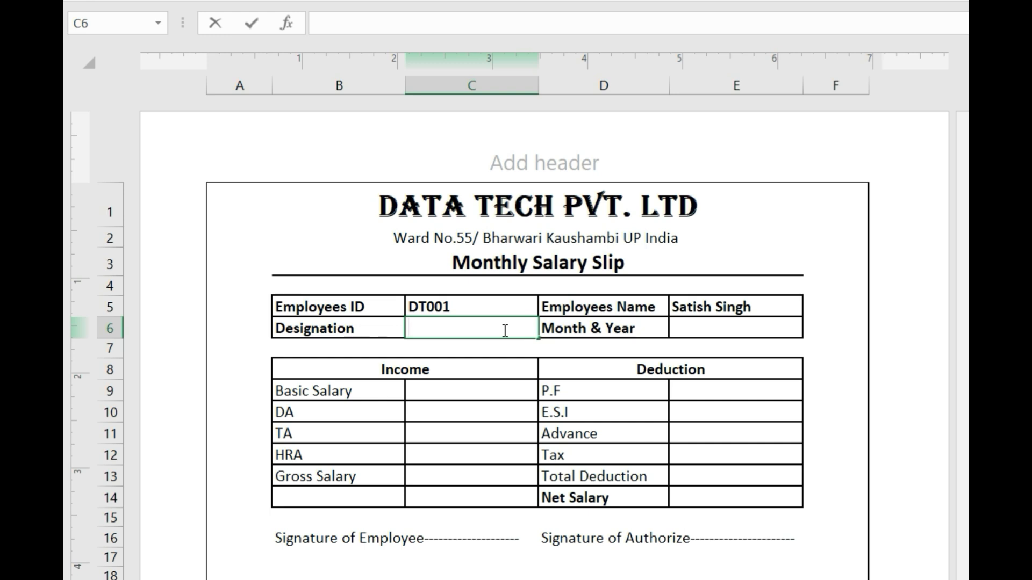
pyautogui.write('Accountant')
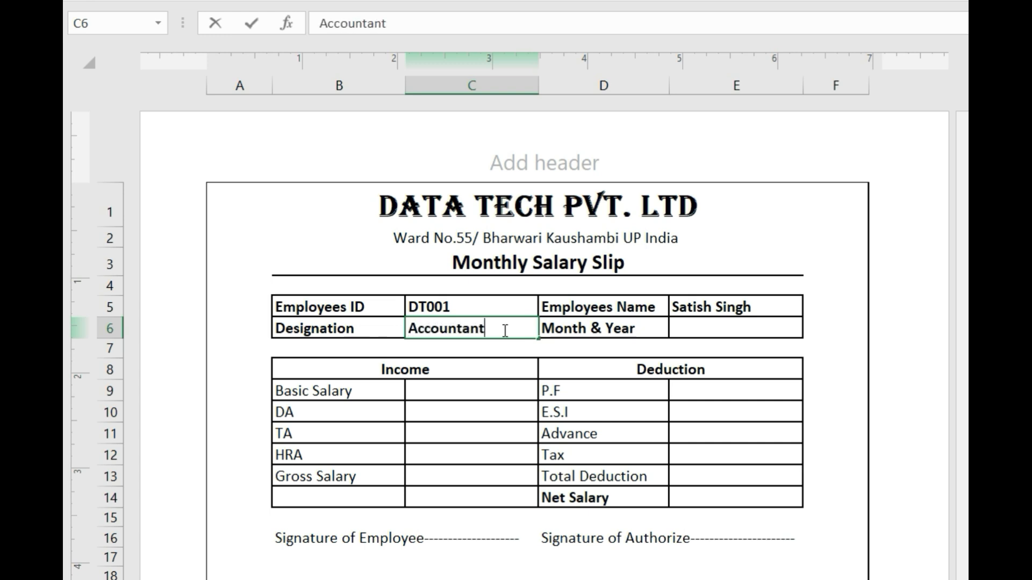
pyautogui.click(703, 324)
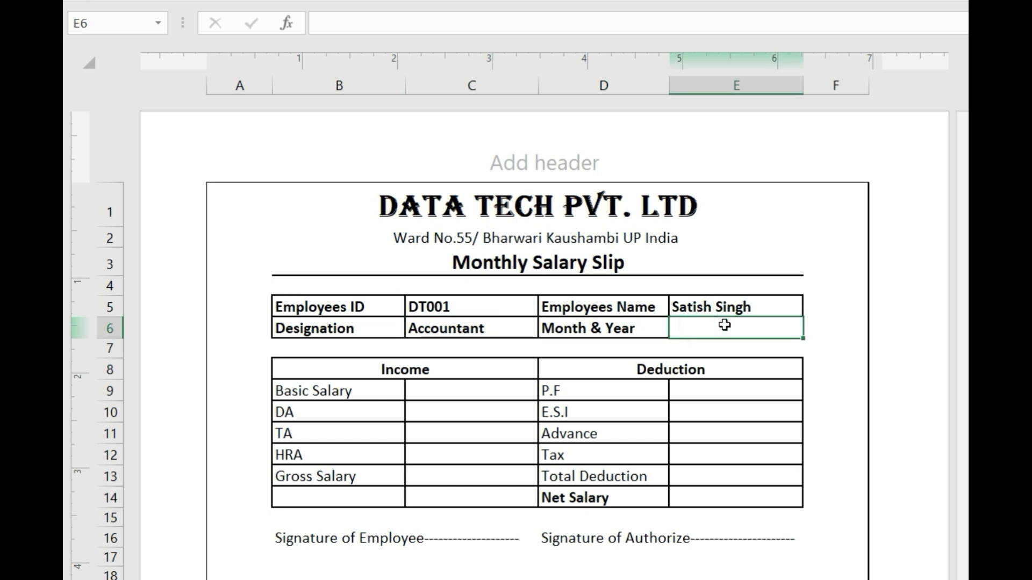
pyautogui.write('ju')
pyautogui.press('BackSpace')
pyautogui.press('BackSpace')
pyautogui.write('J')
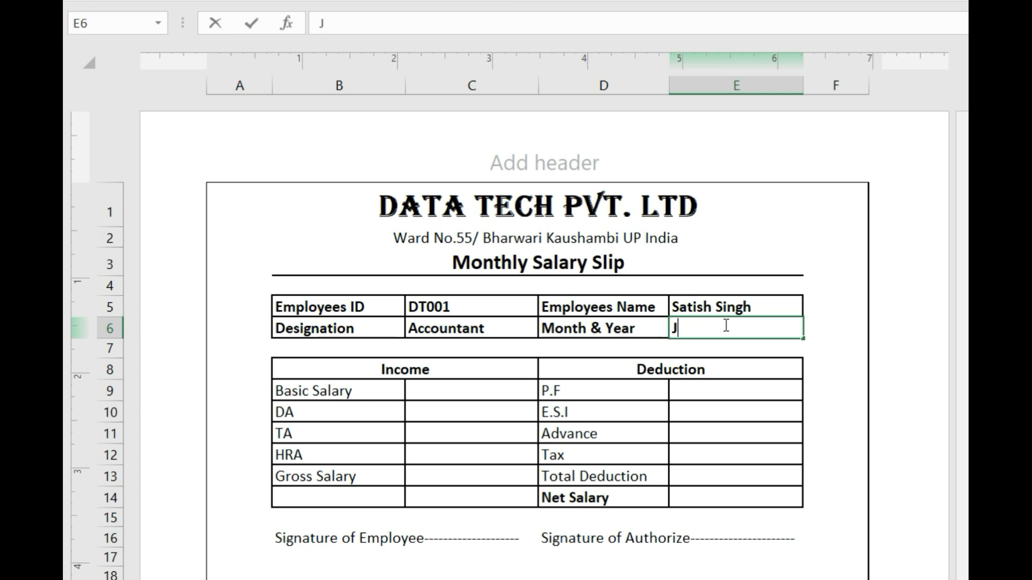
pyautogui.write('ul 2024')
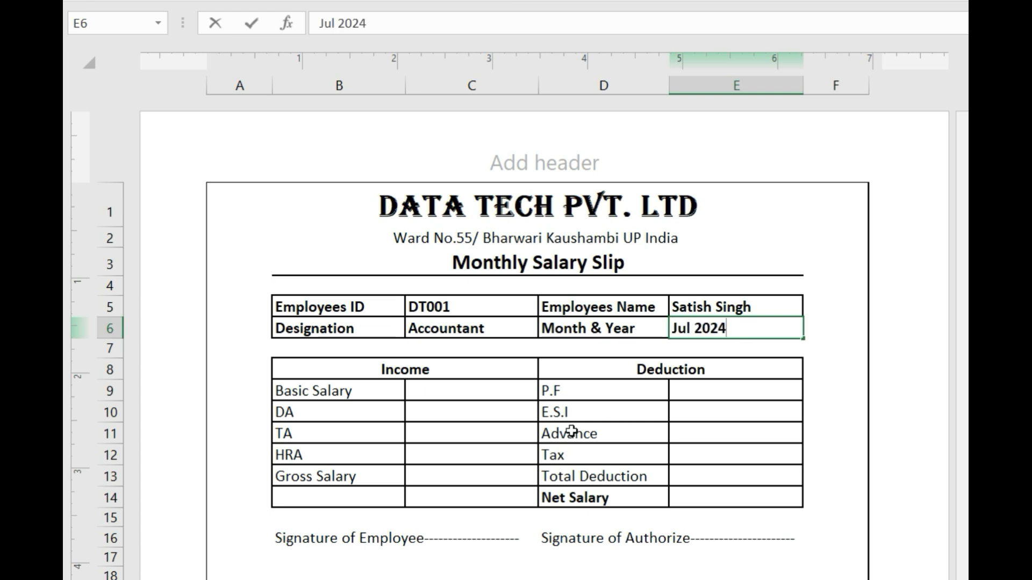
pyautogui.click(694, 329)
pyautogui.write('-')
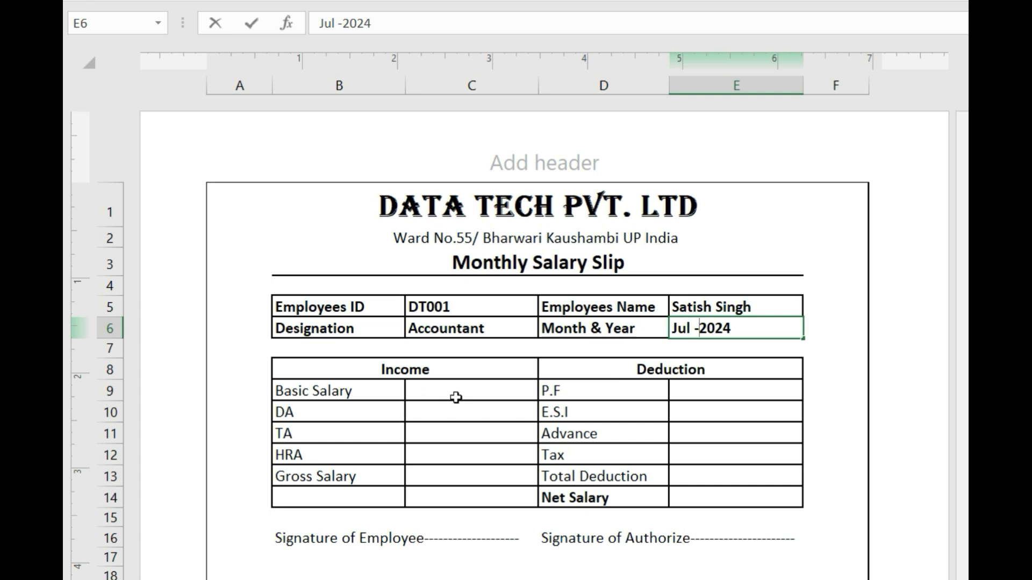
pyautogui.click(442, 410)
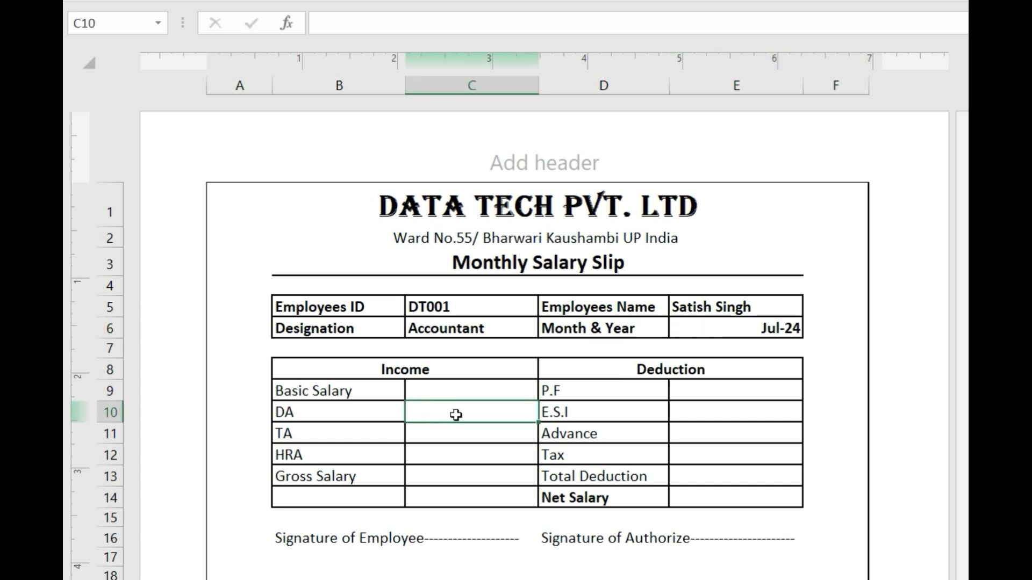
# - Enter DA as =C9*10% in C10 and TA as =C9*5% in C11
pyautogui.write('=')
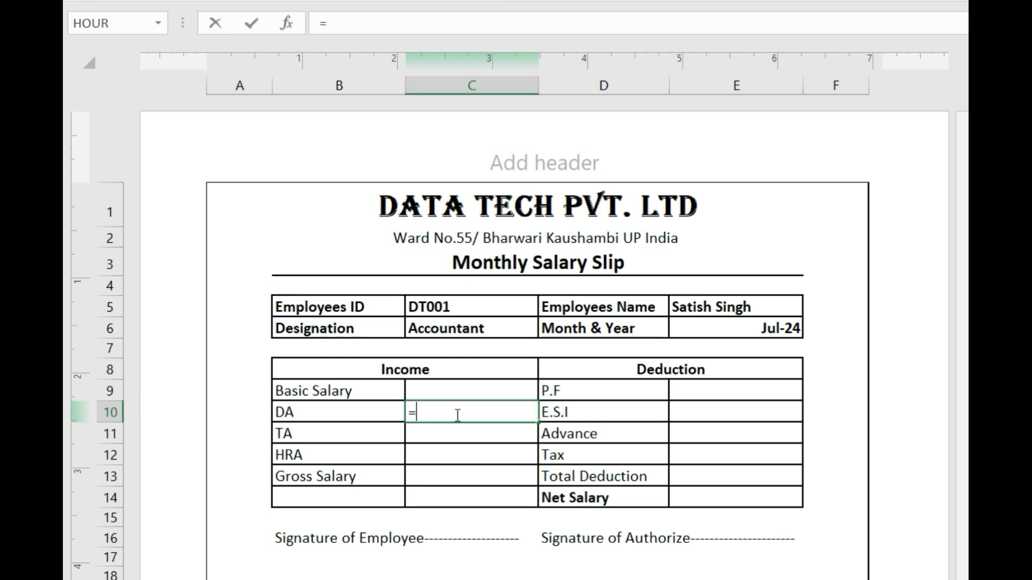
pyautogui.click(449, 389)
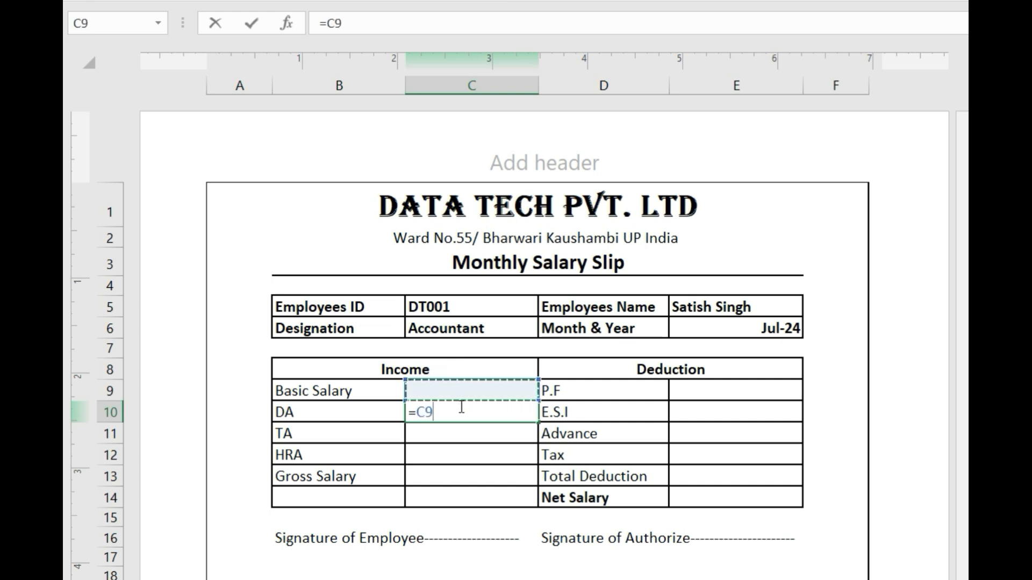
pyautogui.write('*')
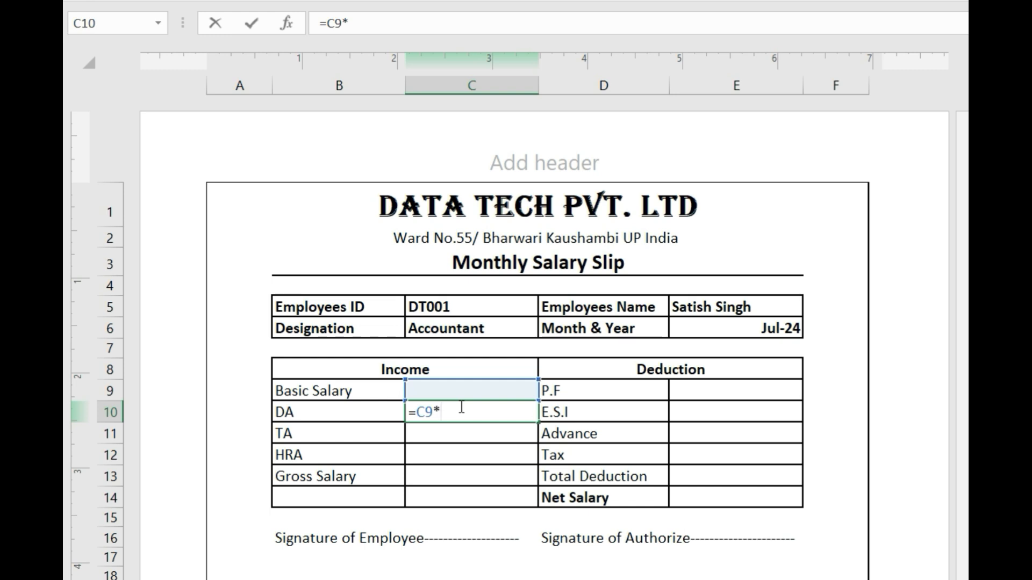
pyautogui.write('10%')
pyautogui.press('Return')
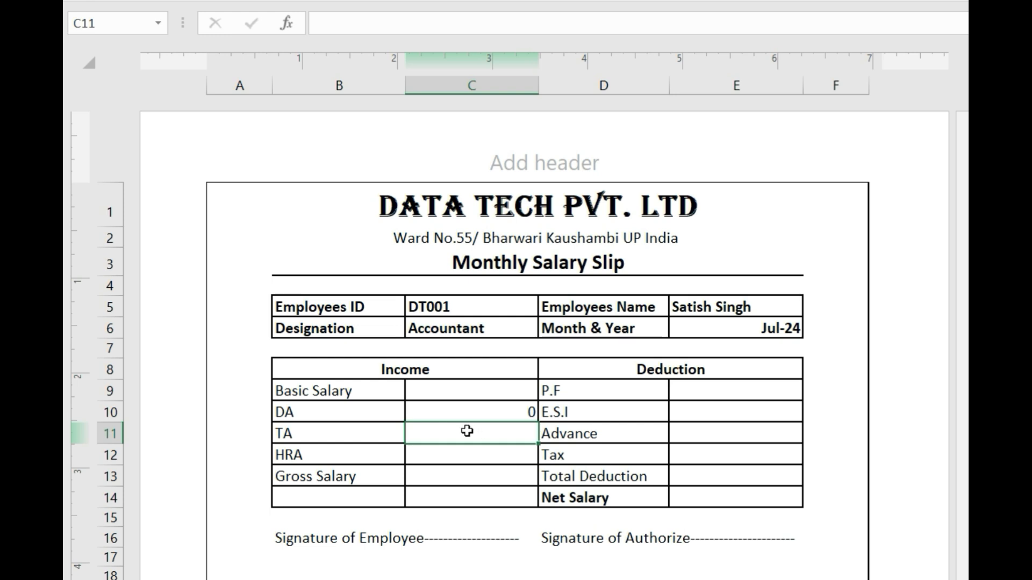
pyautogui.write('=')
pyautogui.click(481, 391)
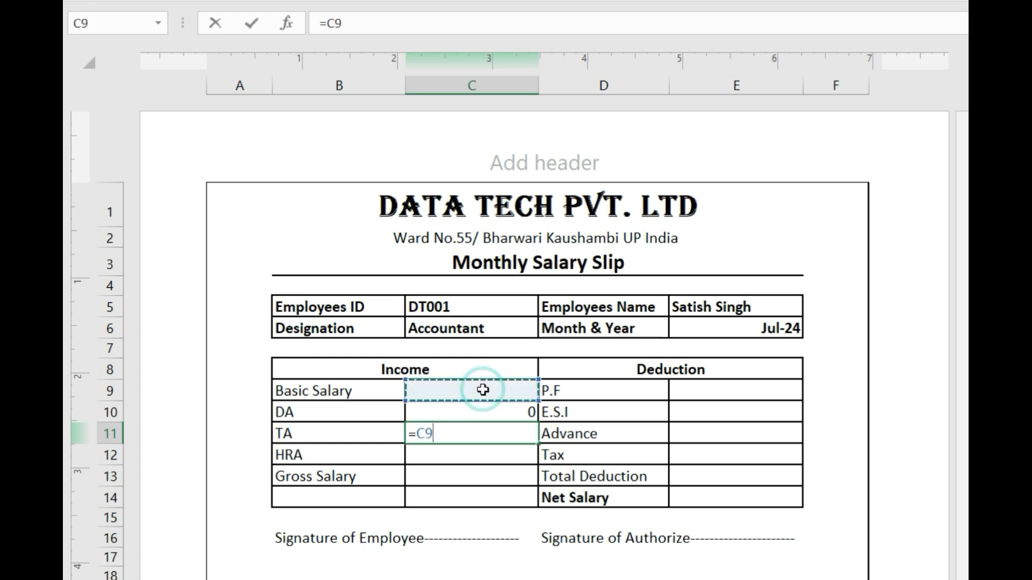
pyautogui.write('*')
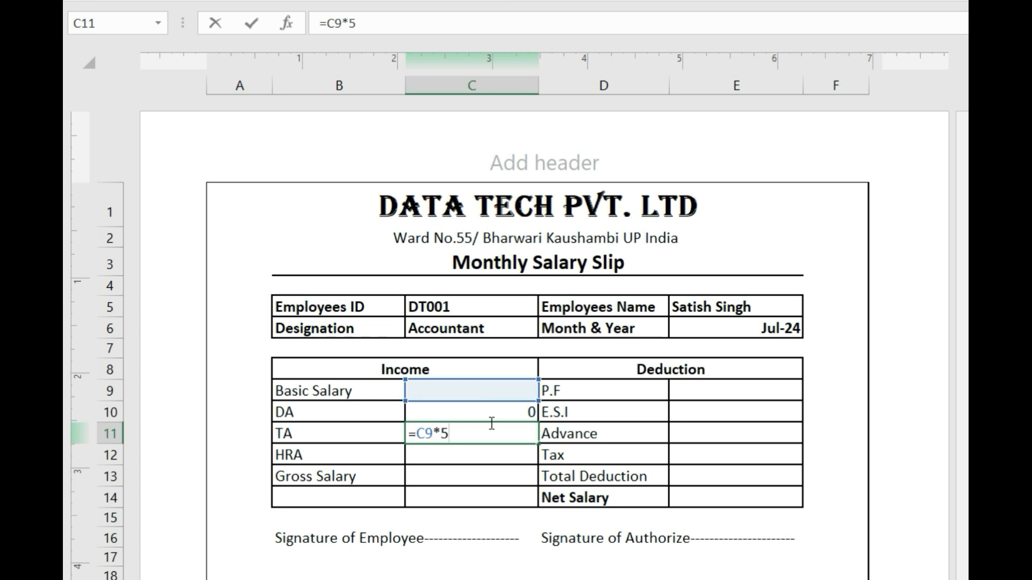
pyautogui.write('5%')
pyautogui.press('Return')
# - Enter HRA as =C9*20% in C12
pyautogui.click(486, 453)
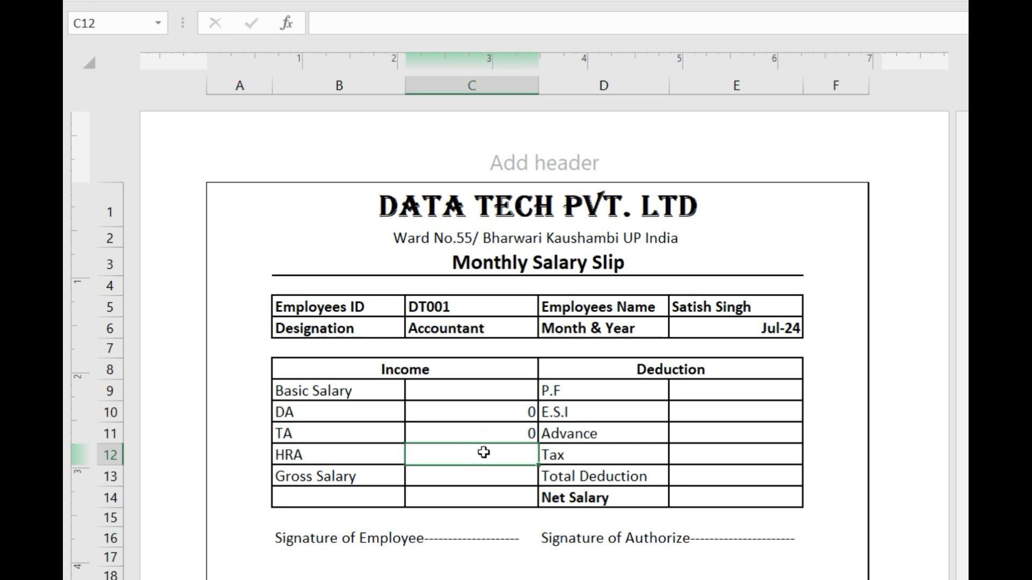
pyautogui.write('=')
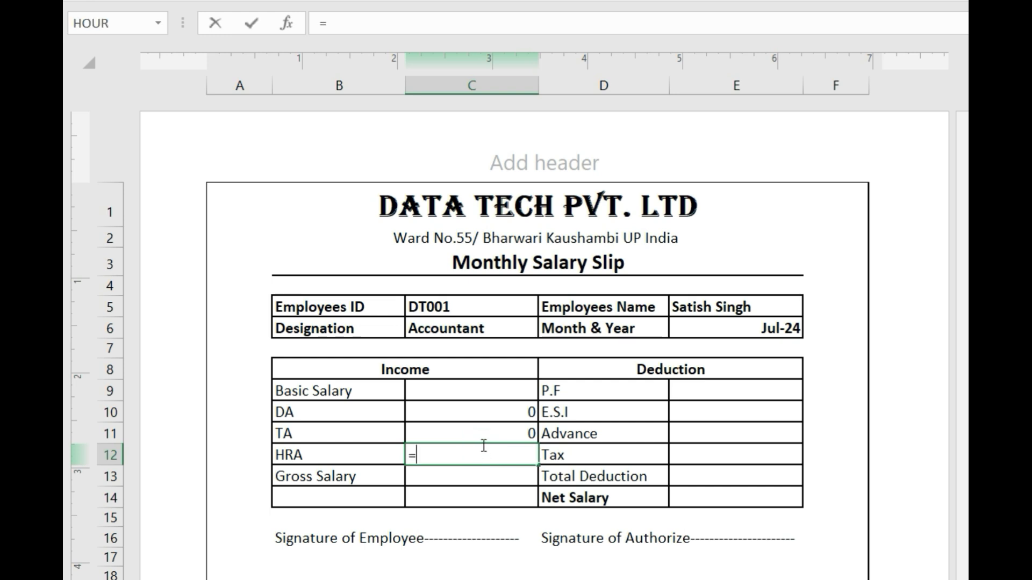
pyautogui.click(473, 393)
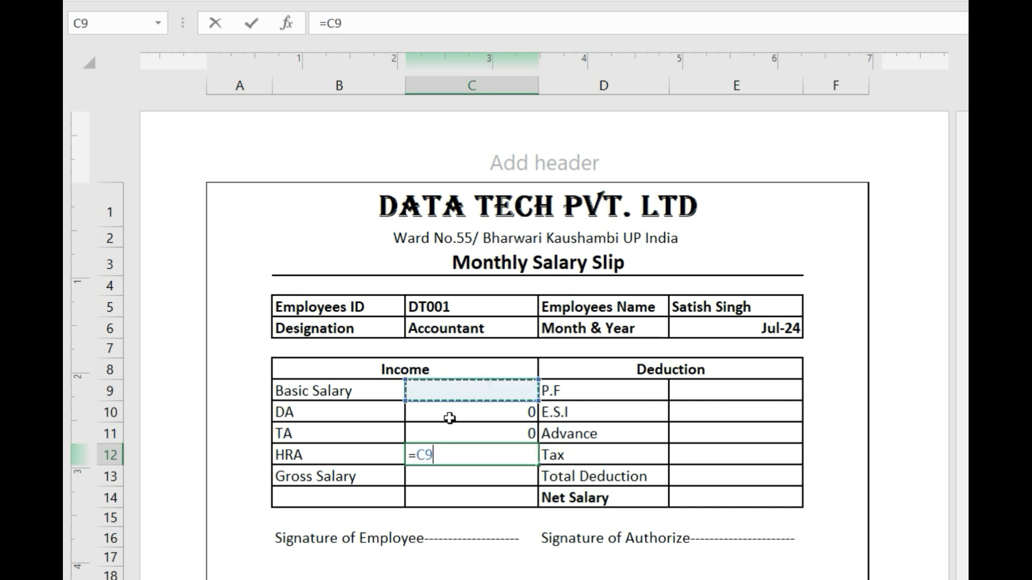
pyautogui.write('*')
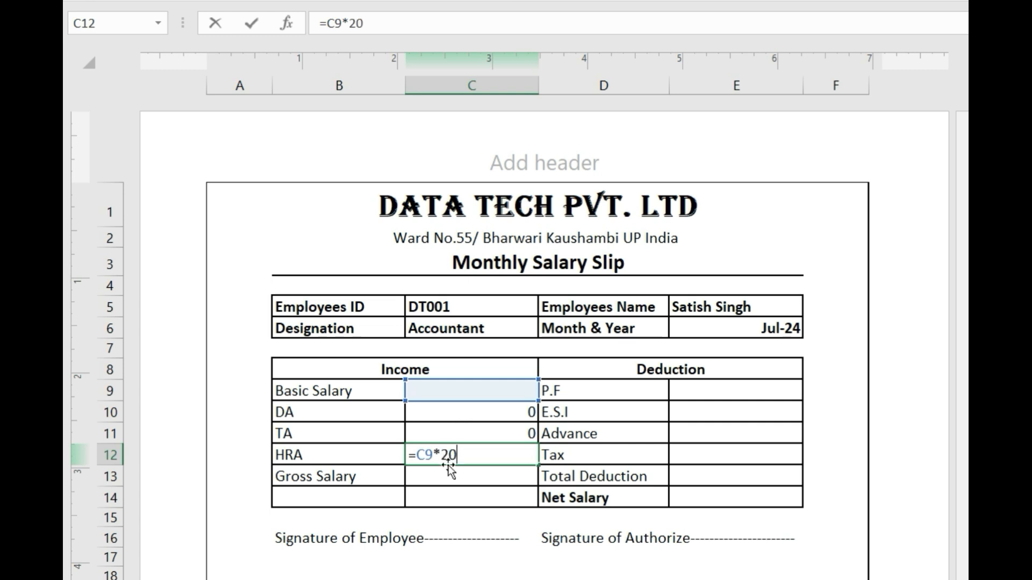
pyautogui.write('20%')
pyautogui.press('Return')
# - Enter =SUM(C9:C12) in C13 to total the Gross Salary
pyautogui.click(469, 473)
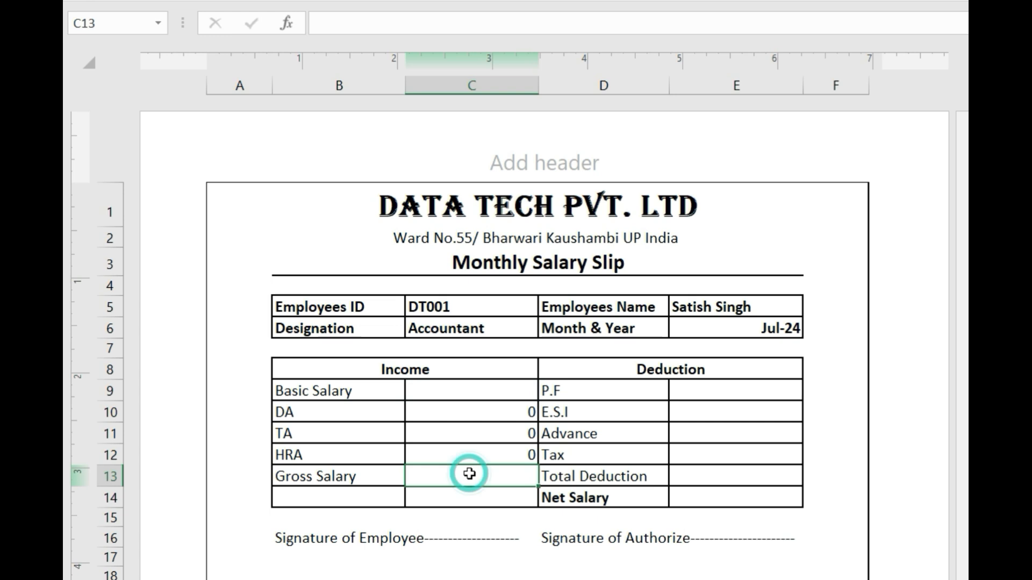
pyautogui.doubleClick(469, 473)
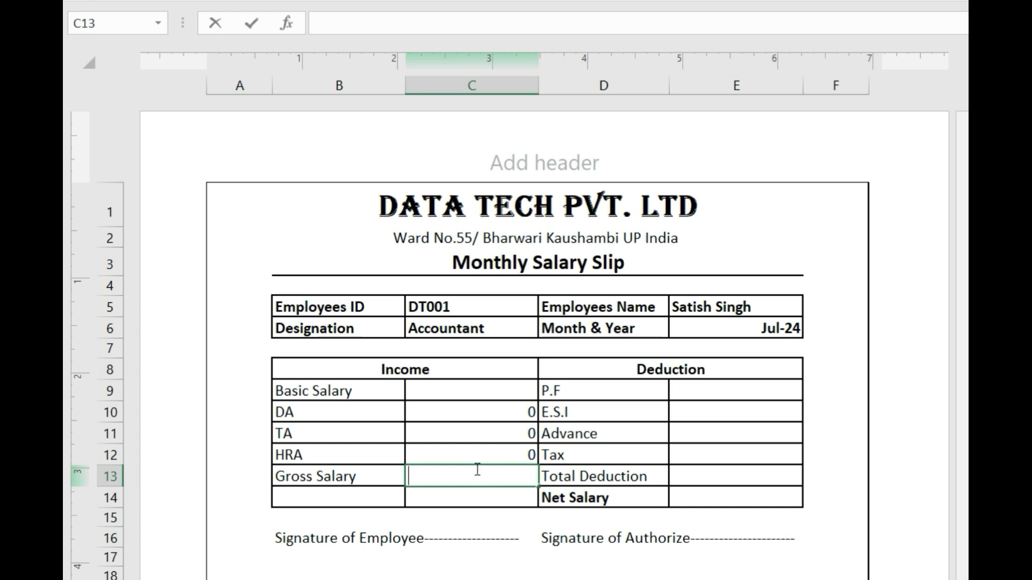
pyautogui.write('=sum')
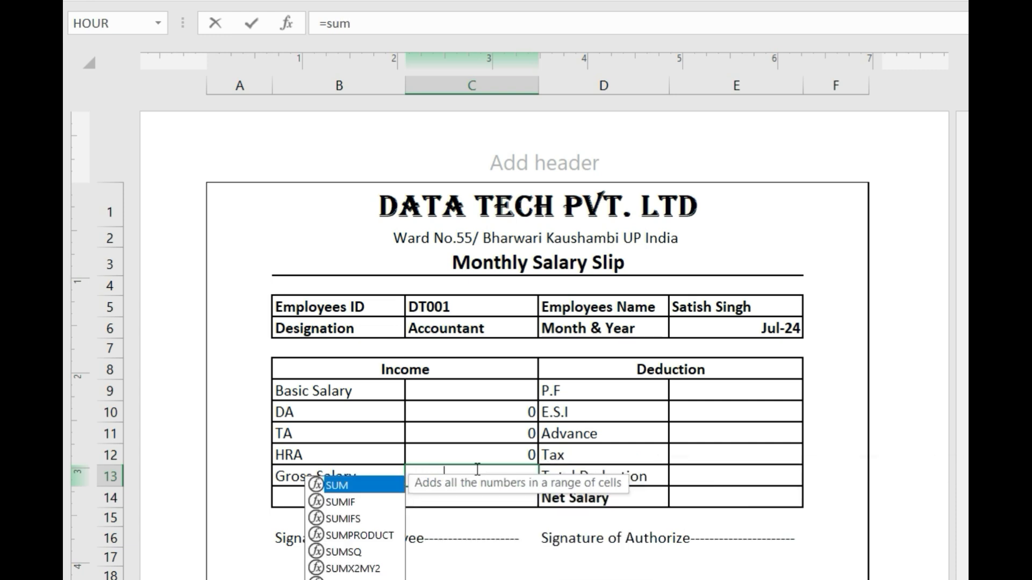
pyautogui.write('(')
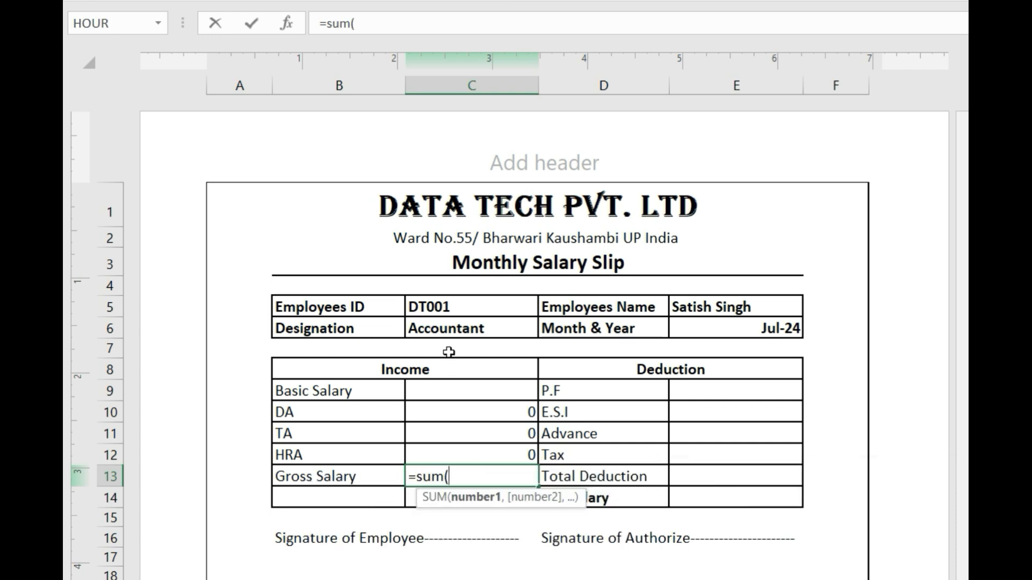
pyautogui.moveTo(458, 393); pyautogui.dragTo(464, 455)
pyautogui.write(')')
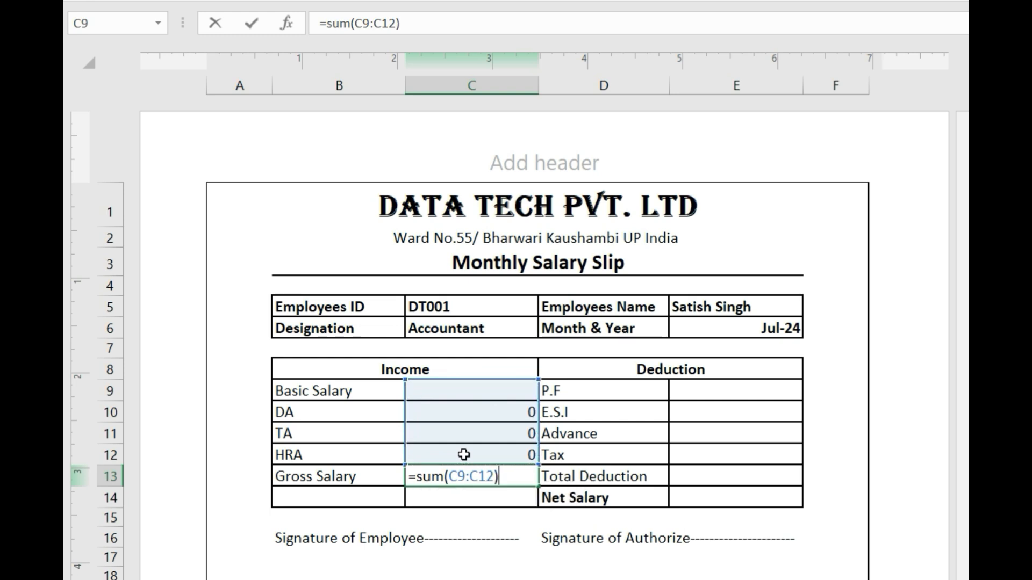
pyautogui.press('Return')
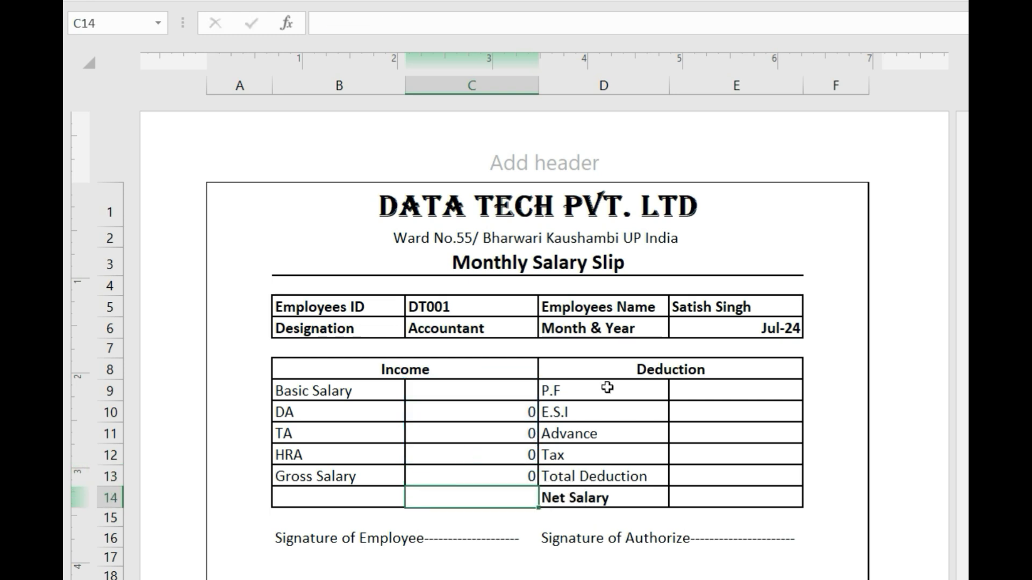
pyautogui.click(672, 390)
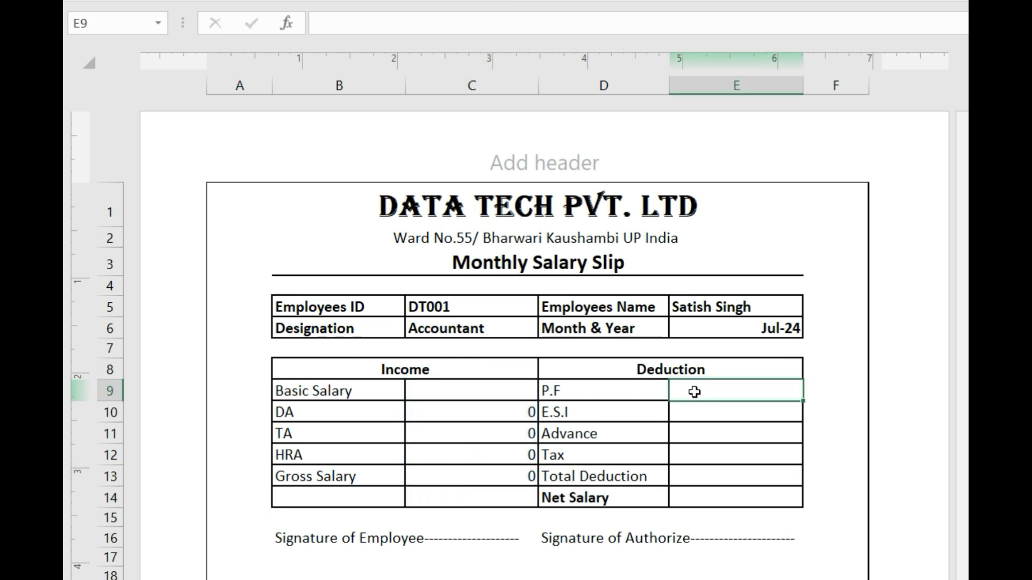
# - Enter the P.F formula =C13*12% in E9
pyautogui.click(695, 392)
pyautogui.click(694, 392)
pyautogui.click(645, 388)
pyautogui.click(693, 394)
pyautogui.click(694, 395)
pyautogui.click(644, 386)
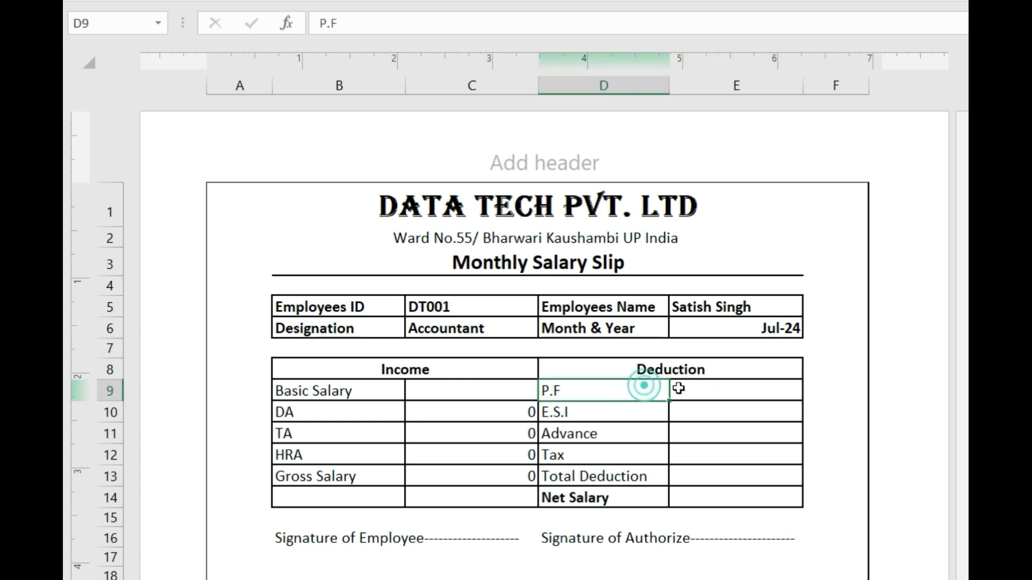
pyautogui.click(698, 390)
pyautogui.click(652, 391)
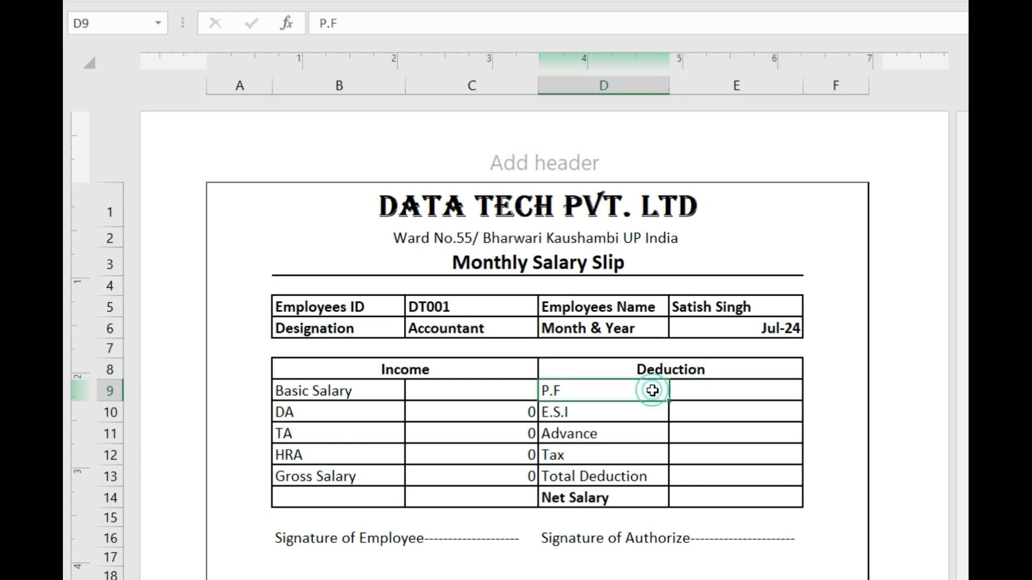
pyautogui.click(688, 389)
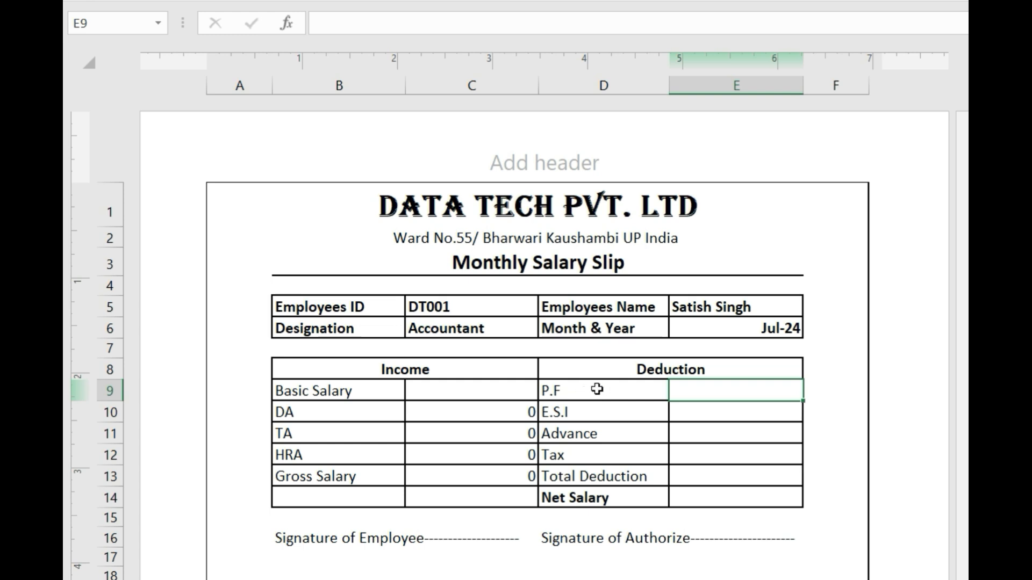
pyautogui.write('=')
pyautogui.click(473, 473)
pyautogui.write('*')
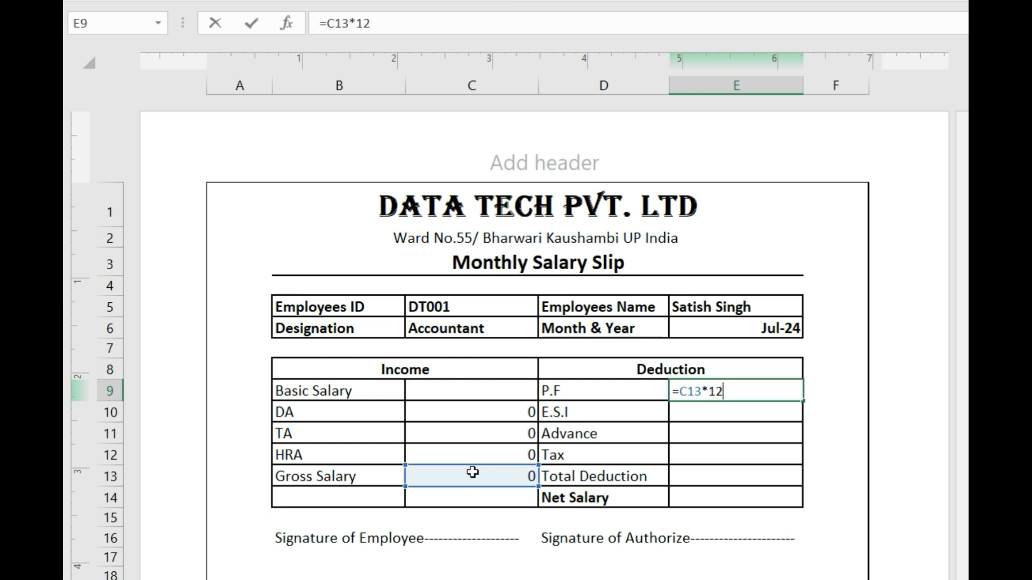
pyautogui.write('12%')
pyautogui.press('Return')
# - Step through the E.S.I, Advance and Tax amount cells down to Total Deduction E13
pyautogui.click(774, 415)
pyautogui.click(747, 436)
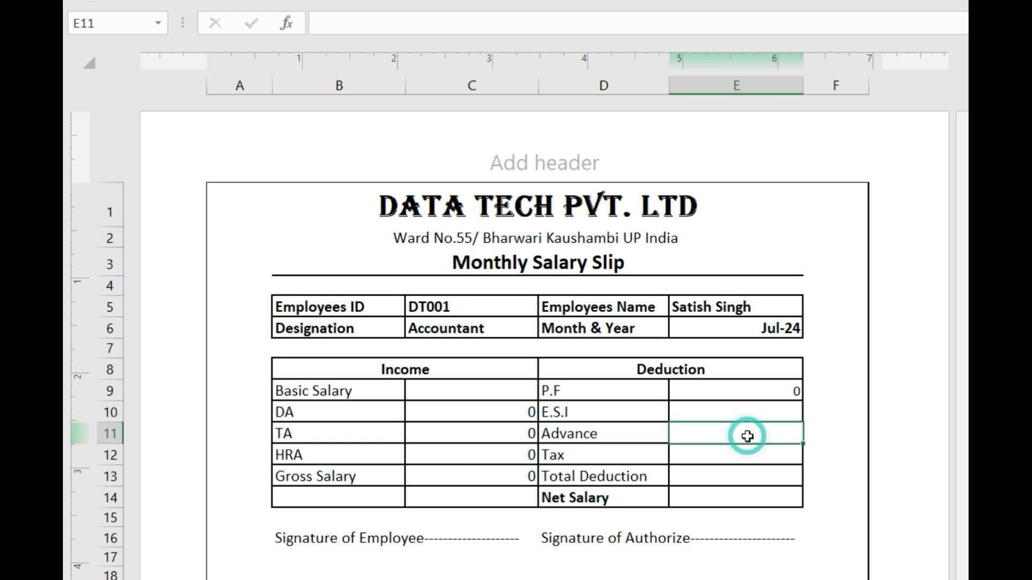
pyautogui.click(722, 452)
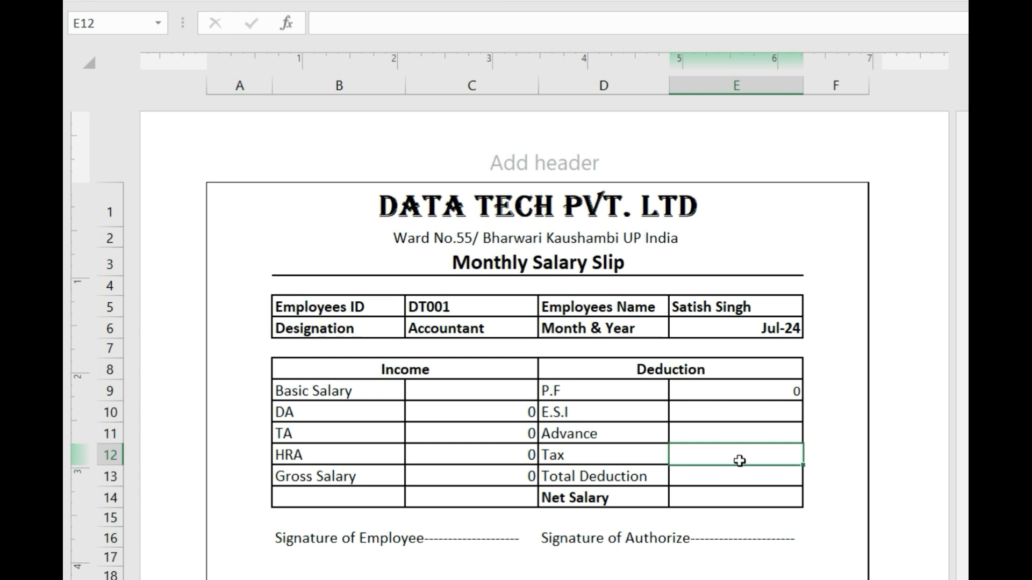
pyautogui.click(730, 477)
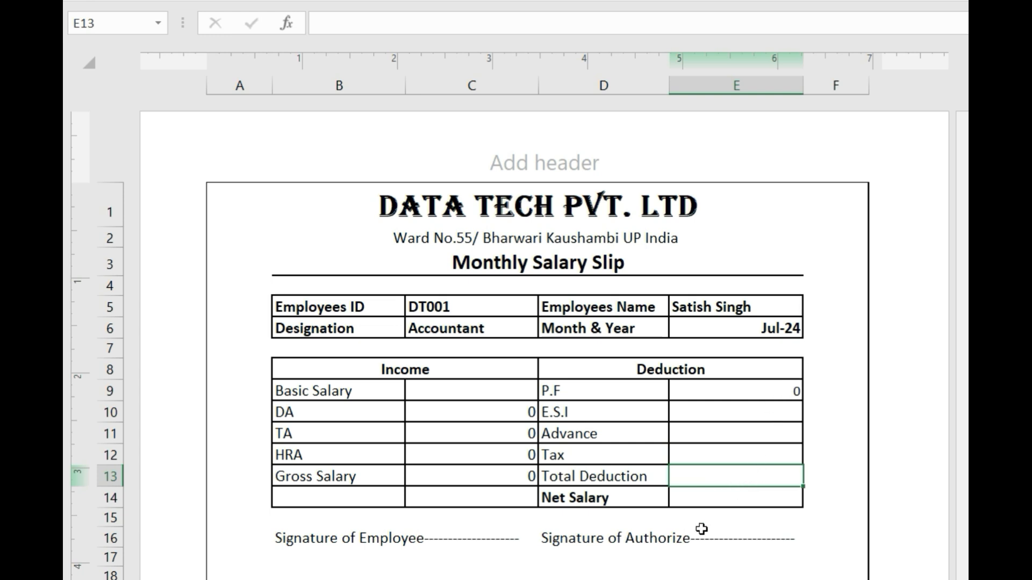
# - Enter =SUM(E9:E12) in E13 as the Total Deduction
pyautogui.press('F2')
pyautogui.write('=sum(')
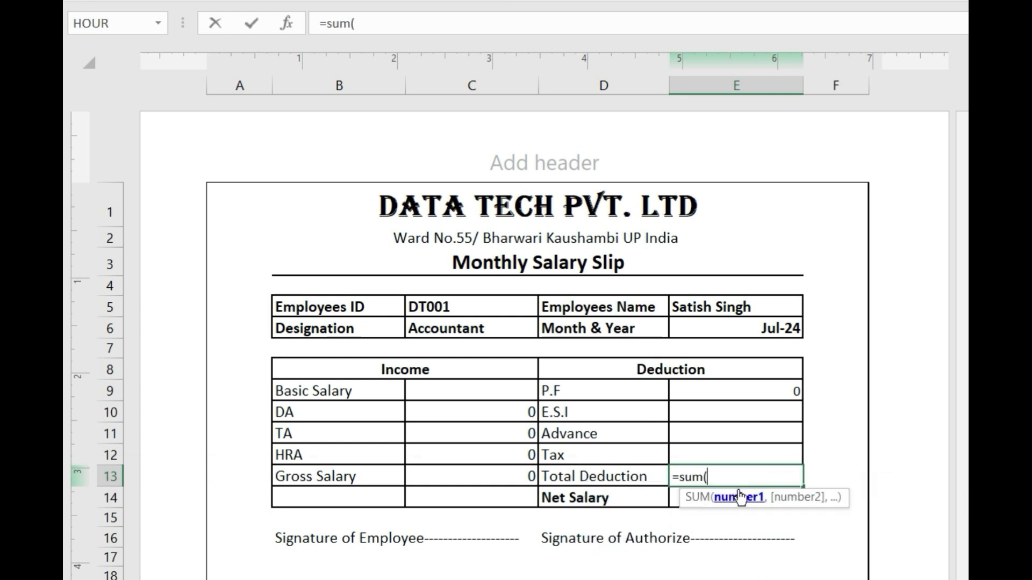
pyautogui.moveTo(744, 395); pyautogui.dragTo(734, 449)
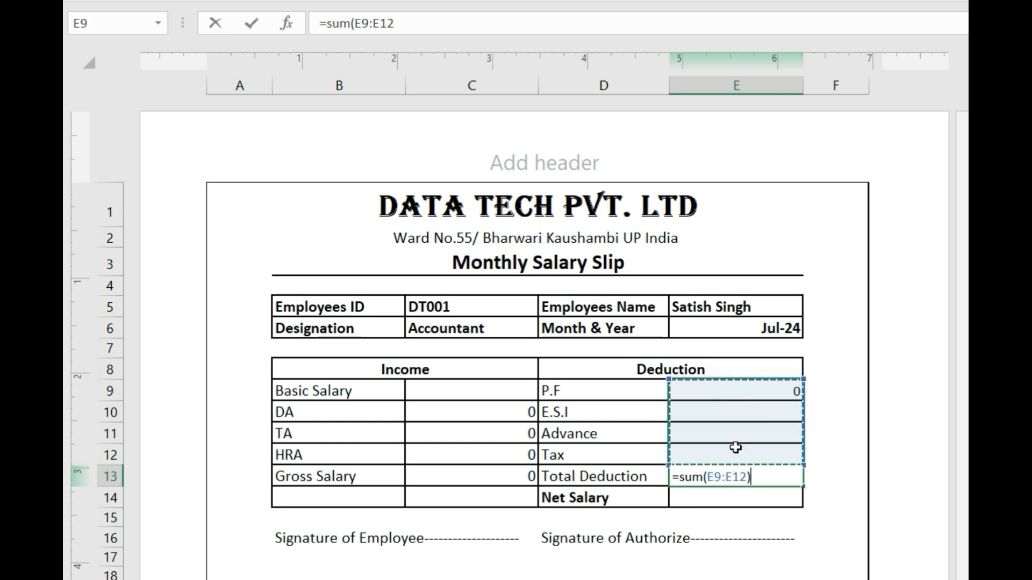
pyautogui.press('Return')
pyautogui.click(750, 470)
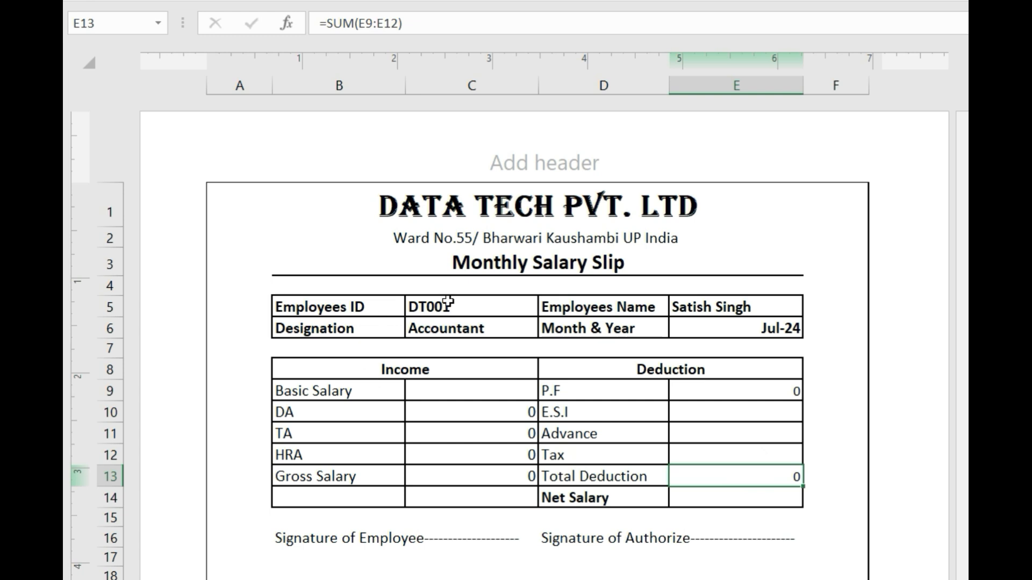
pyautogui.click(746, 321)
# - Left-align Jul-24 in E6 and enter Basic Salary 50000 in C9, giving Gross 67500
pyautogui.click(456, 1)
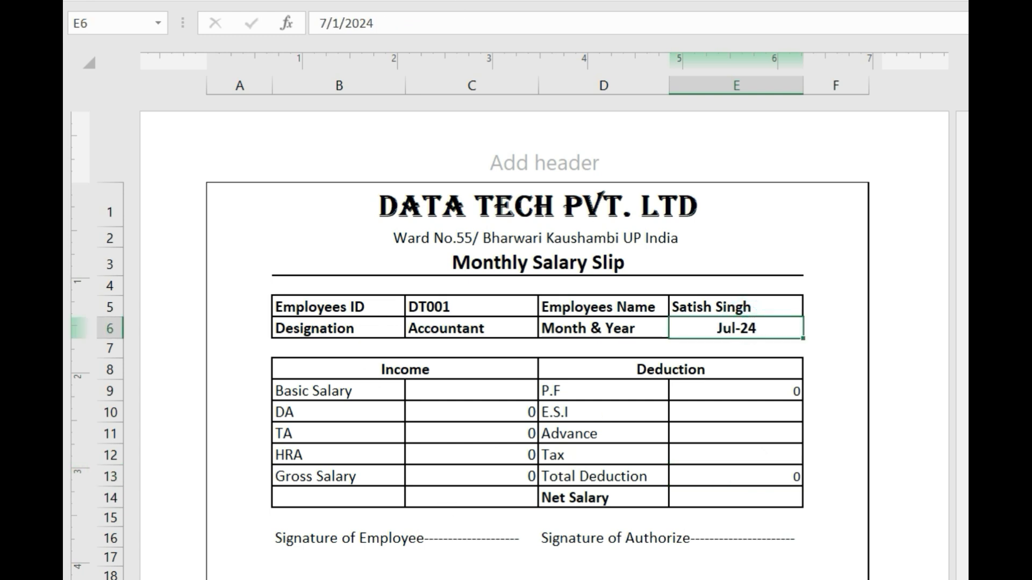
pyautogui.click(433, 1)
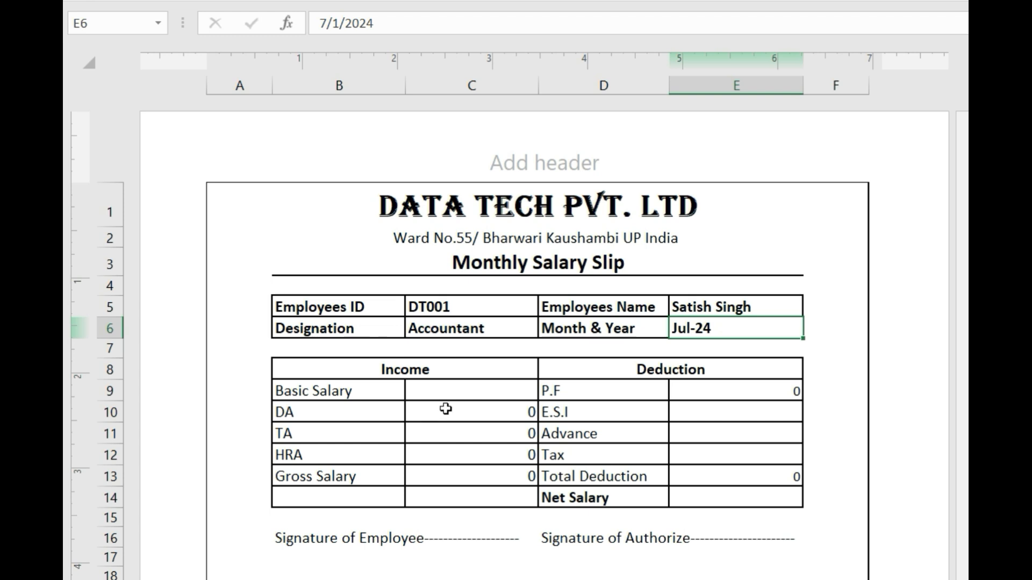
pyautogui.click(462, 394)
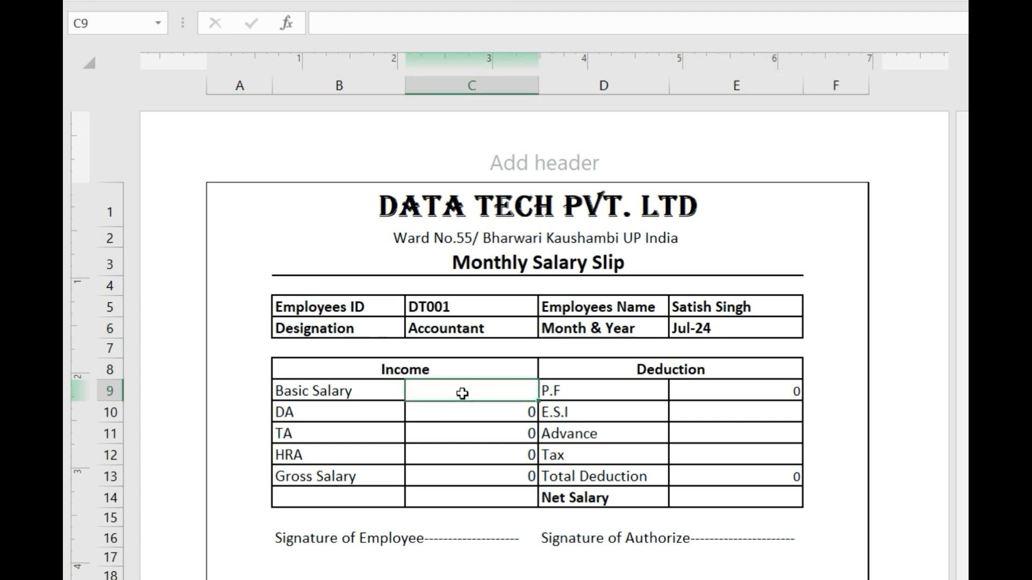
pyautogui.write('50000')
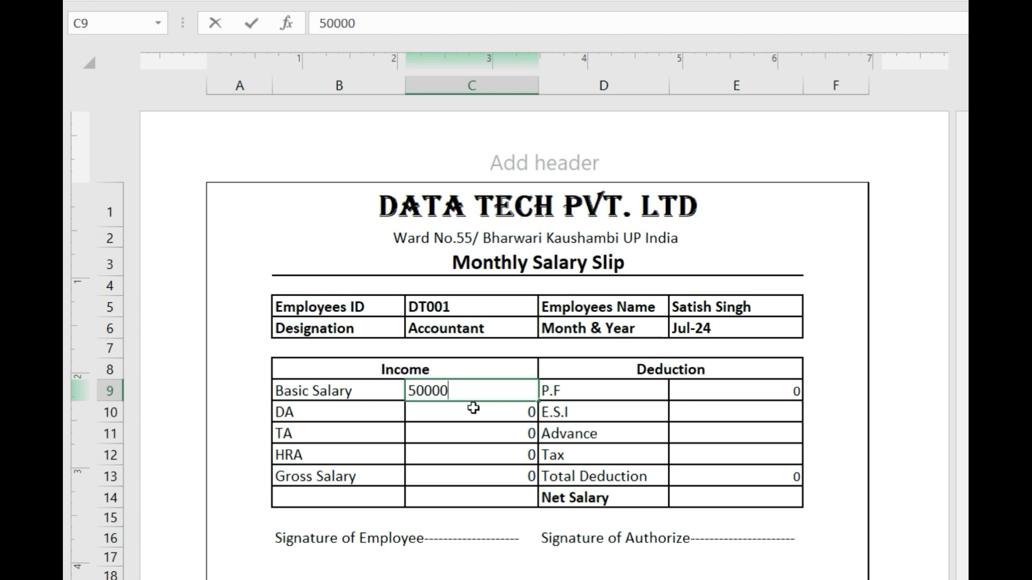
pyautogui.click(473, 408)
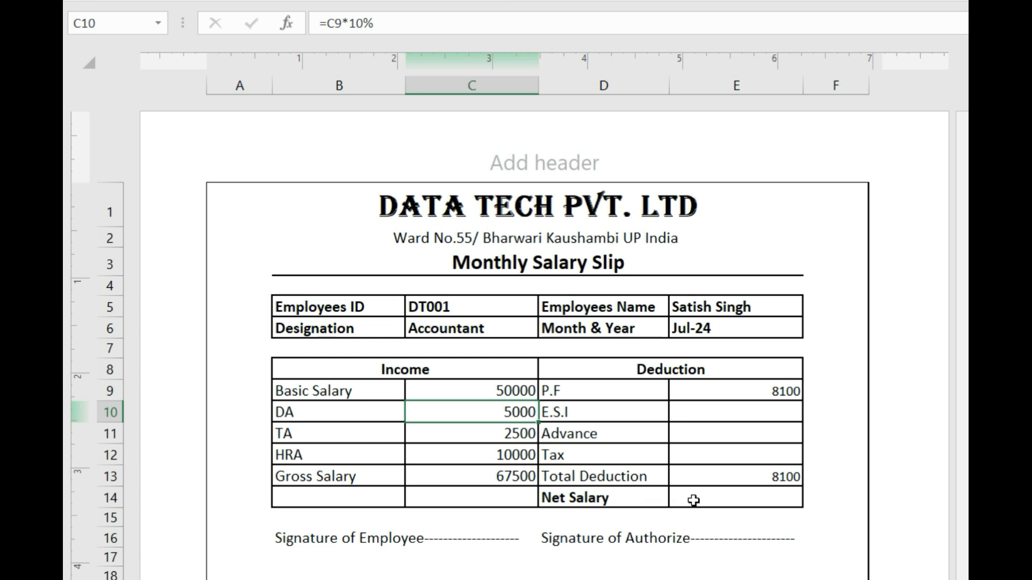
pyautogui.click(717, 500)
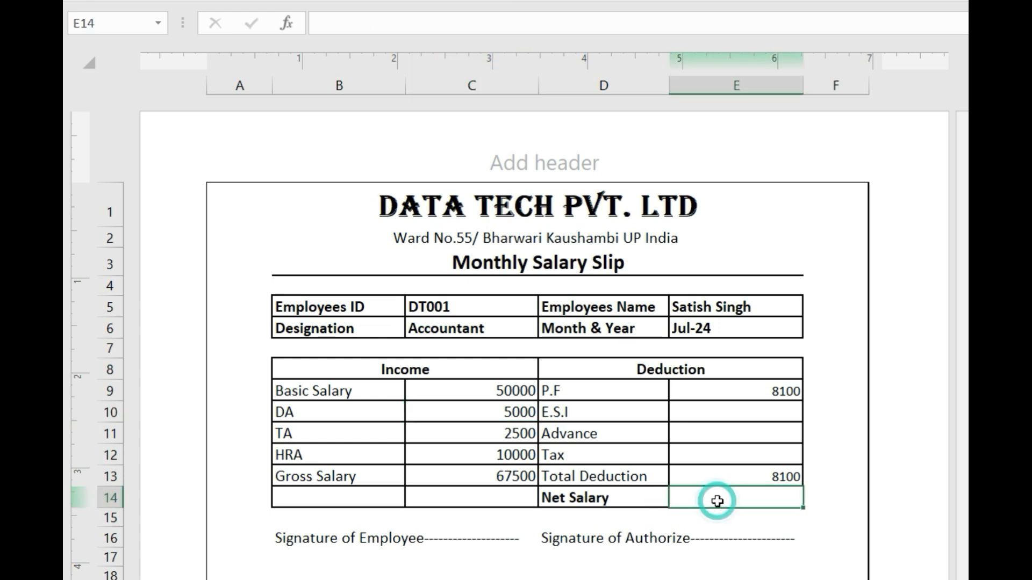
# - Enter =C13-E13 in E14 so Net Salary shows 59400, and make it bold
pyautogui.write('=')
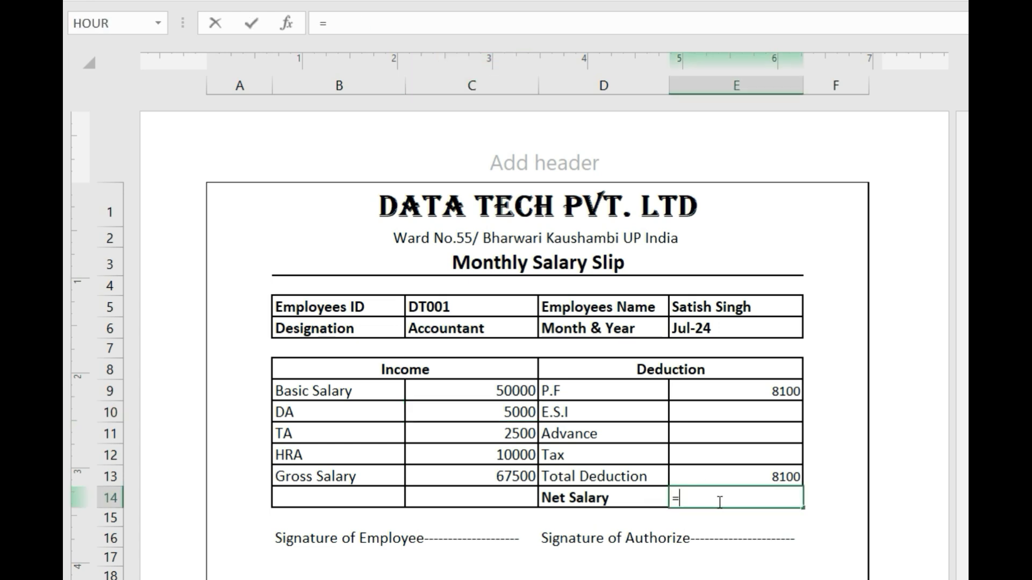
pyautogui.click(490, 479)
pyautogui.write('-')
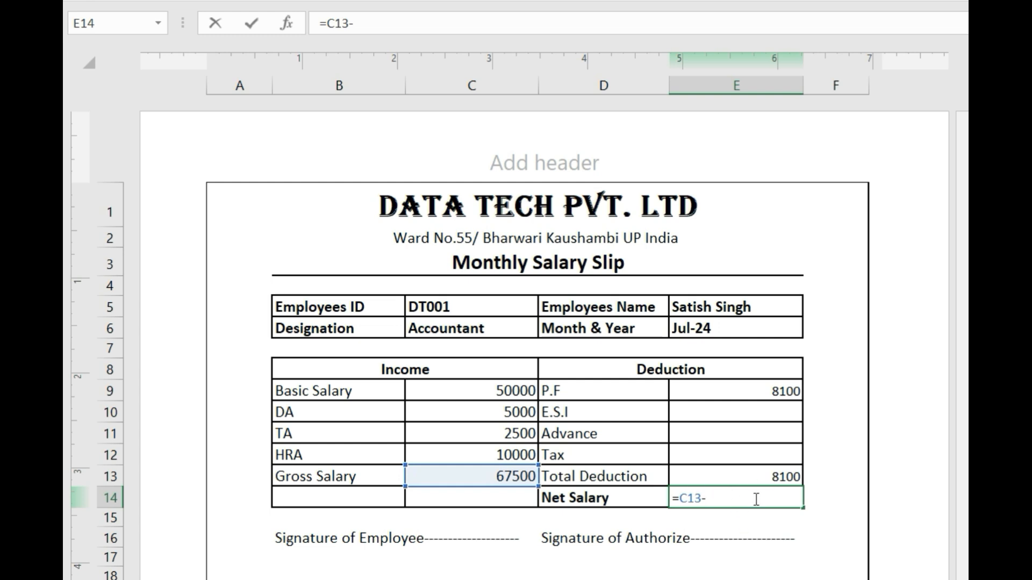
pyautogui.click(774, 477)
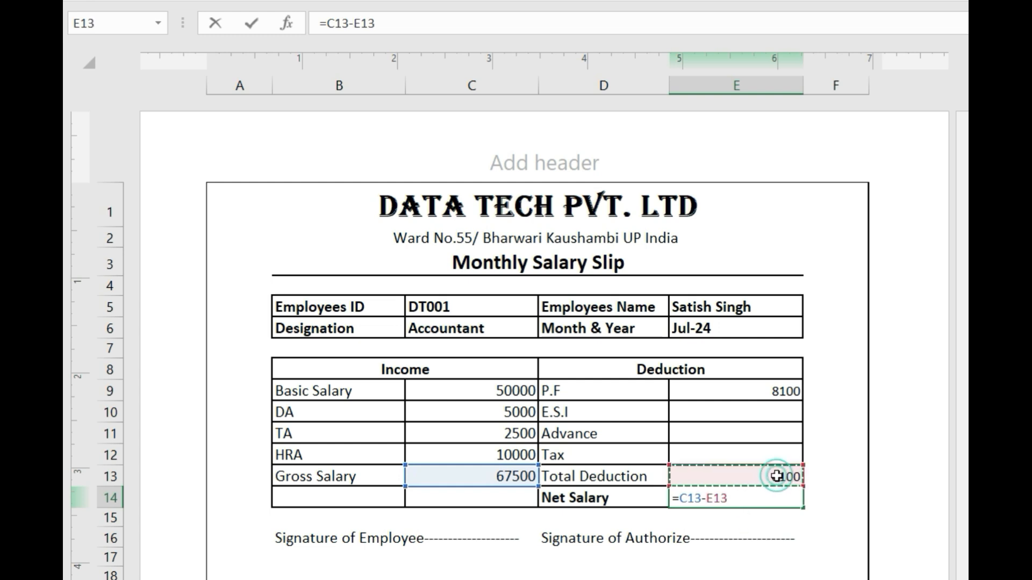
pyautogui.press('Return')
pyautogui.click(766, 497)
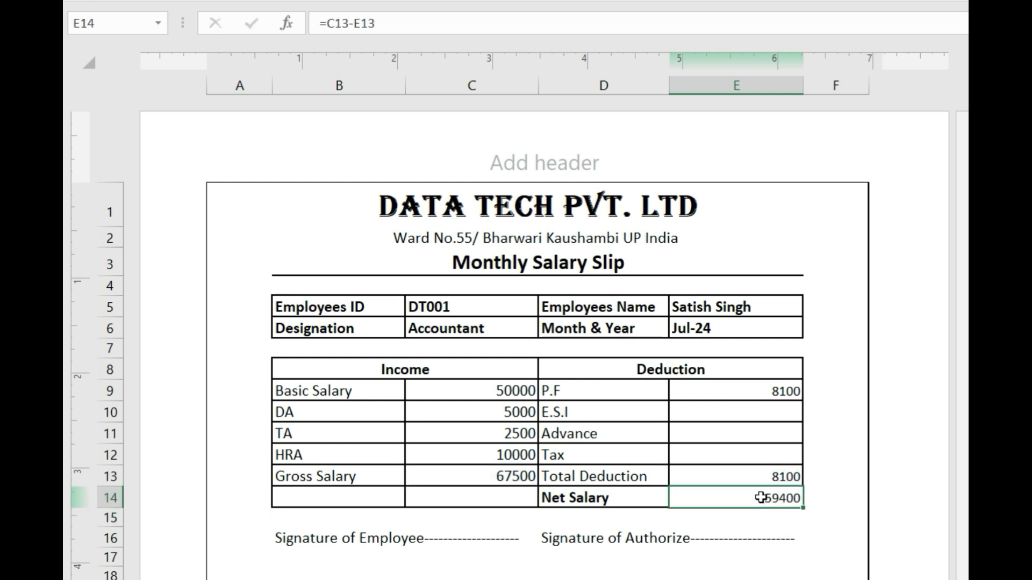
pyautogui.hotkey('ctrl', 'b')
# - Review the DA, HRA, E.S.I and P.F formula cells in the slip
pyautogui.click(481, 414)
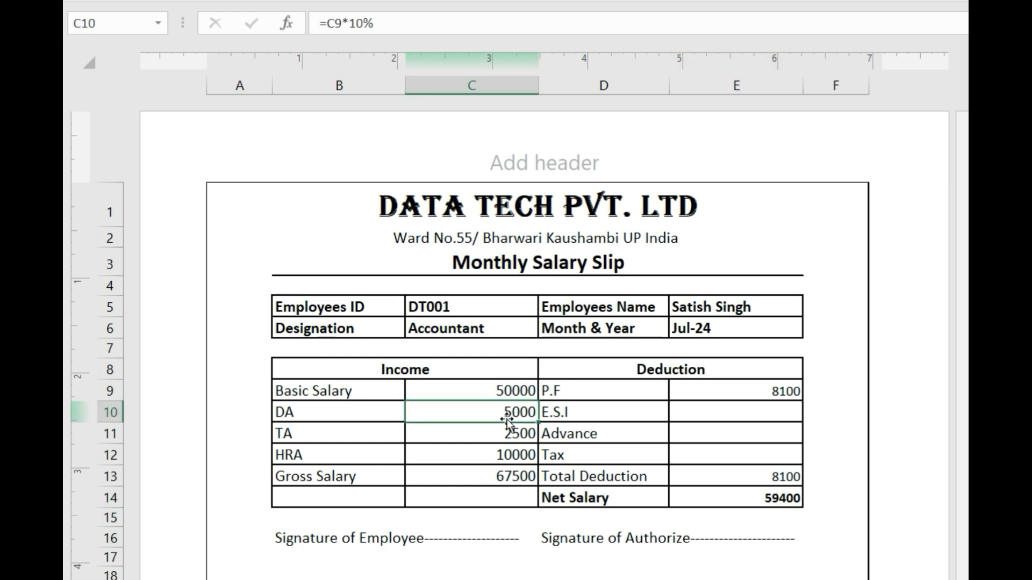
pyautogui.click(505, 451)
pyautogui.click(698, 430)
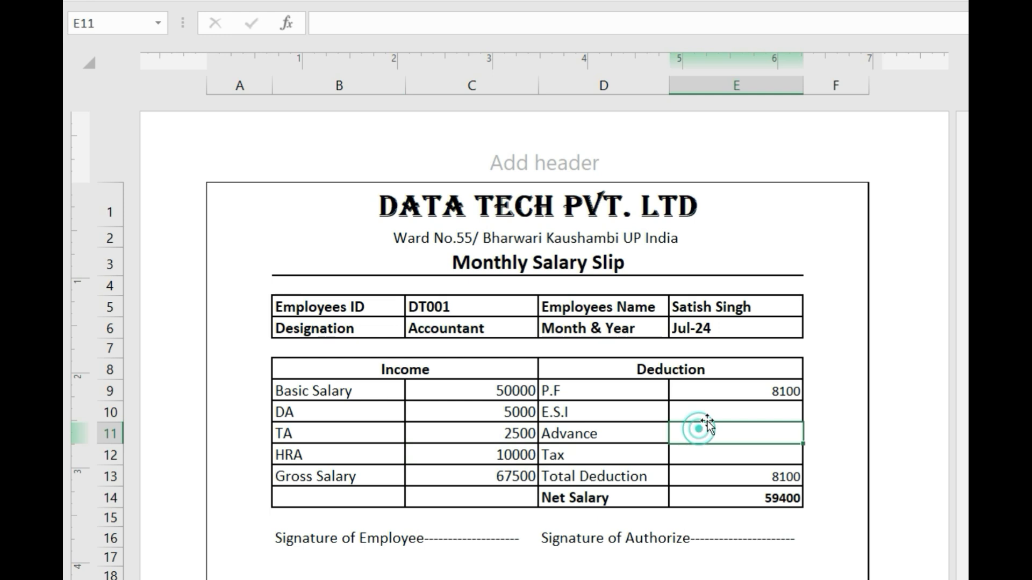
pyautogui.click(719, 409)
pyautogui.click(738, 391)
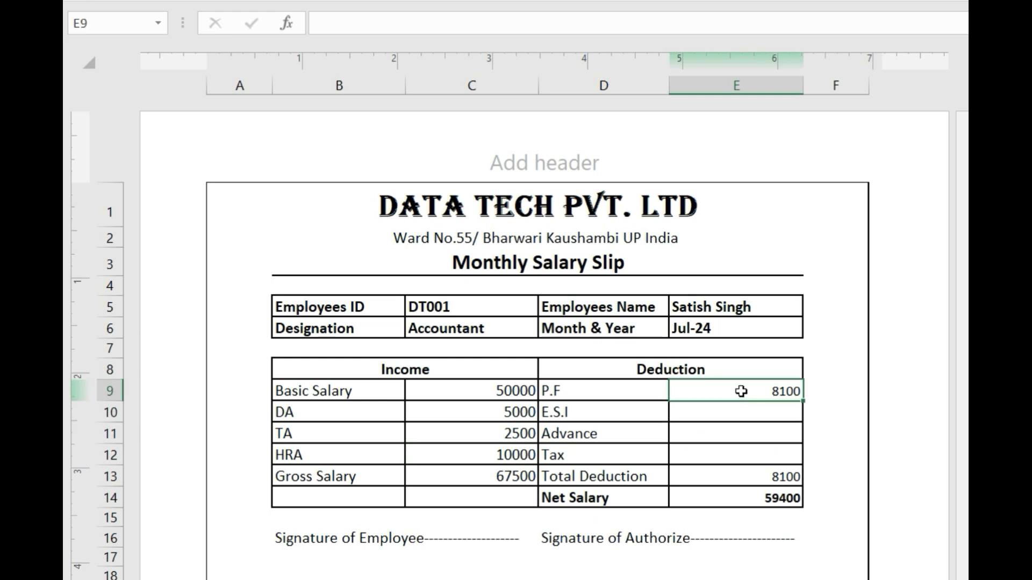
# - Enter a 5000 Advance in E11, raising Total Deduction to 13100 and Net Salary to 54400
pyautogui.click(740, 437)
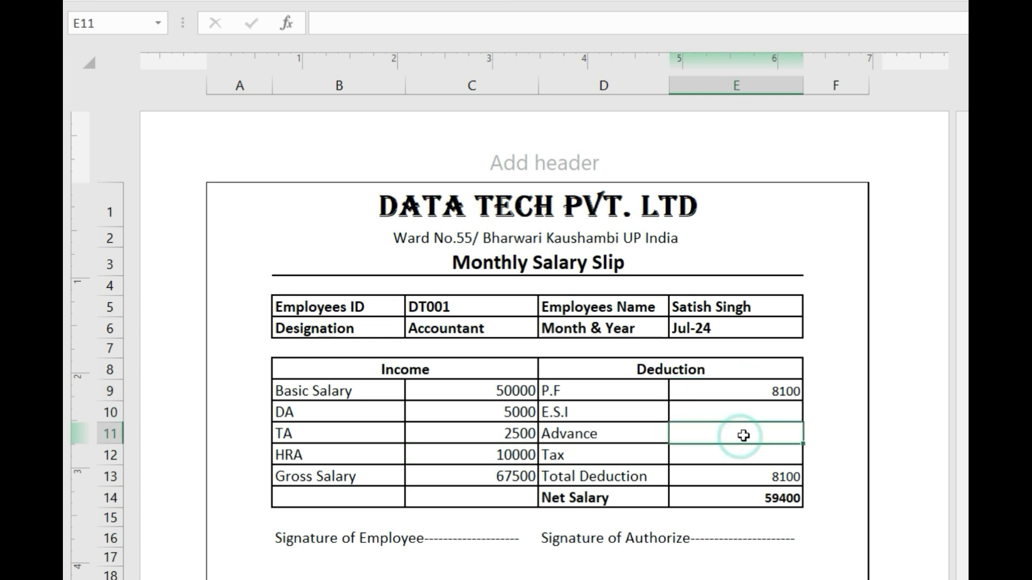
pyautogui.write('5000')
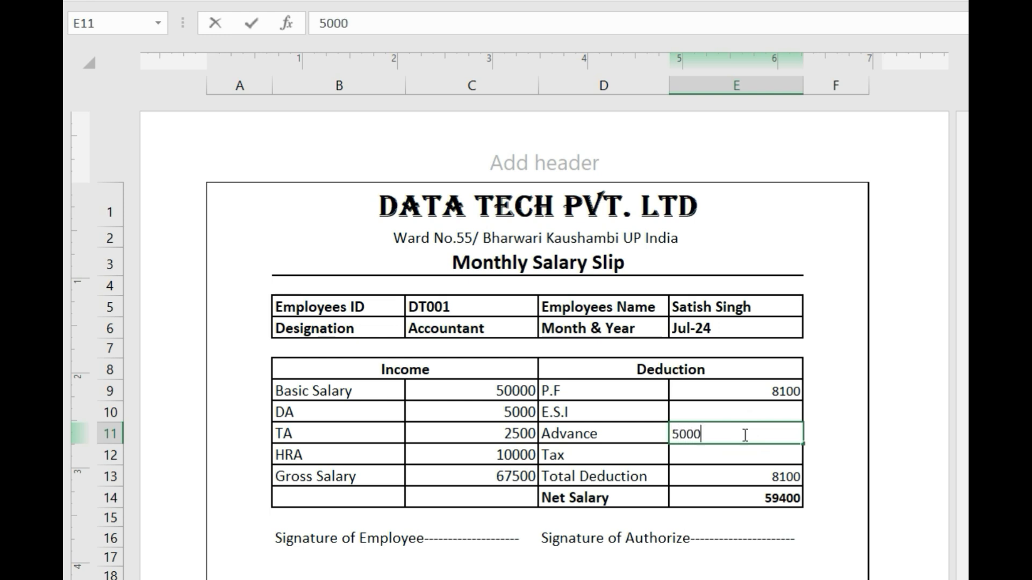
pyautogui.click(830, 455)
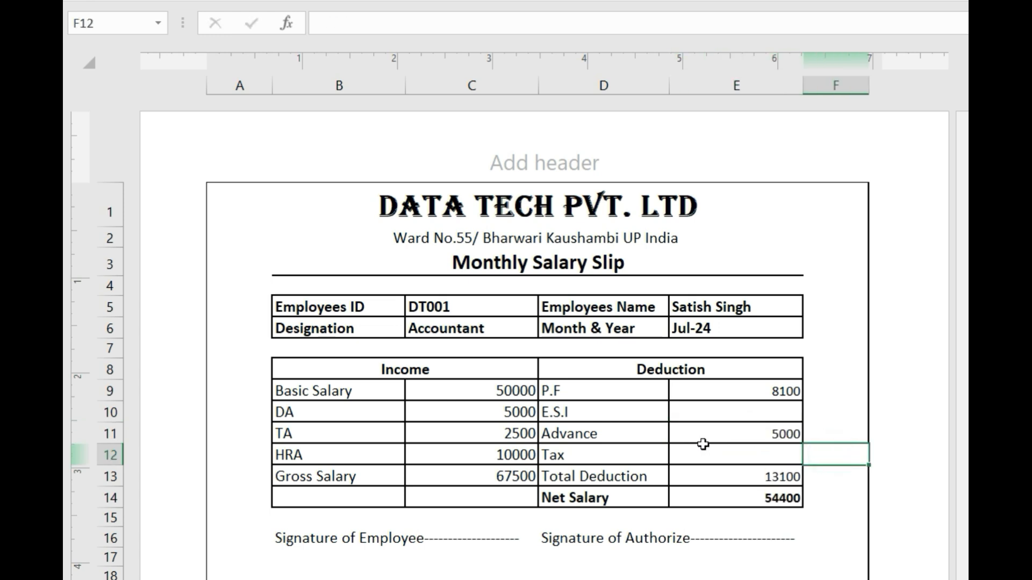
pyautogui.click(765, 435)
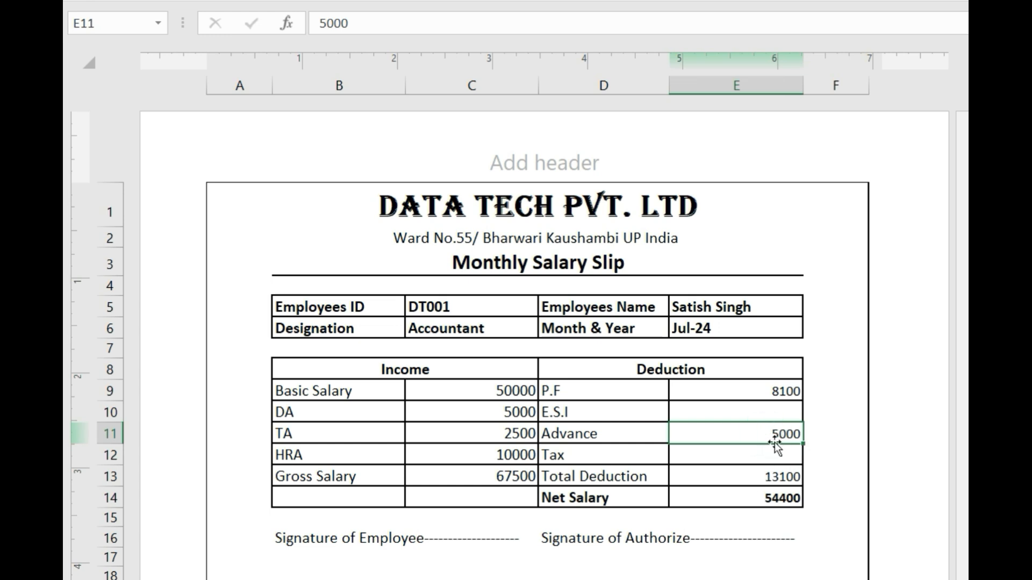
pyautogui.click(841, 449)
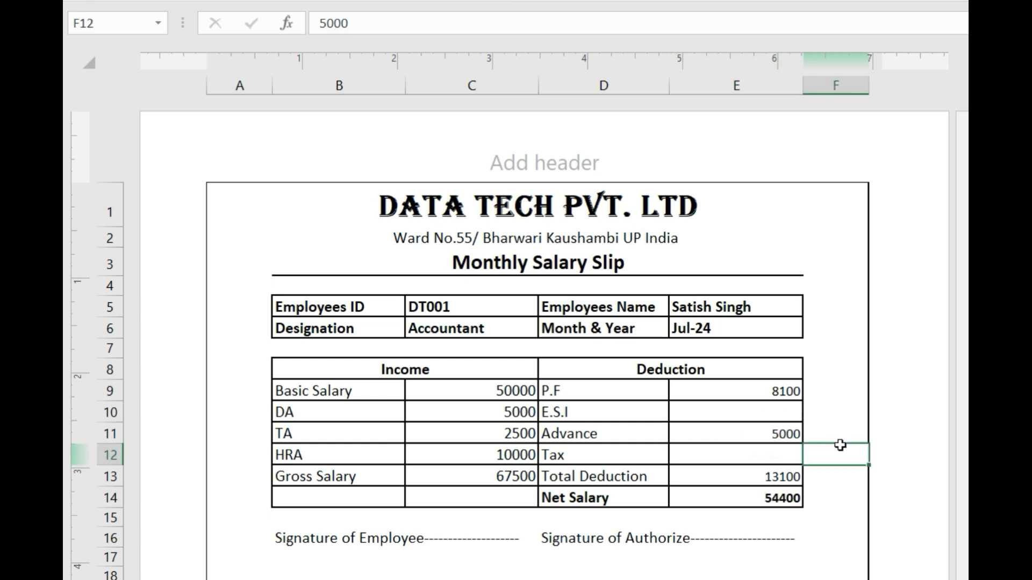